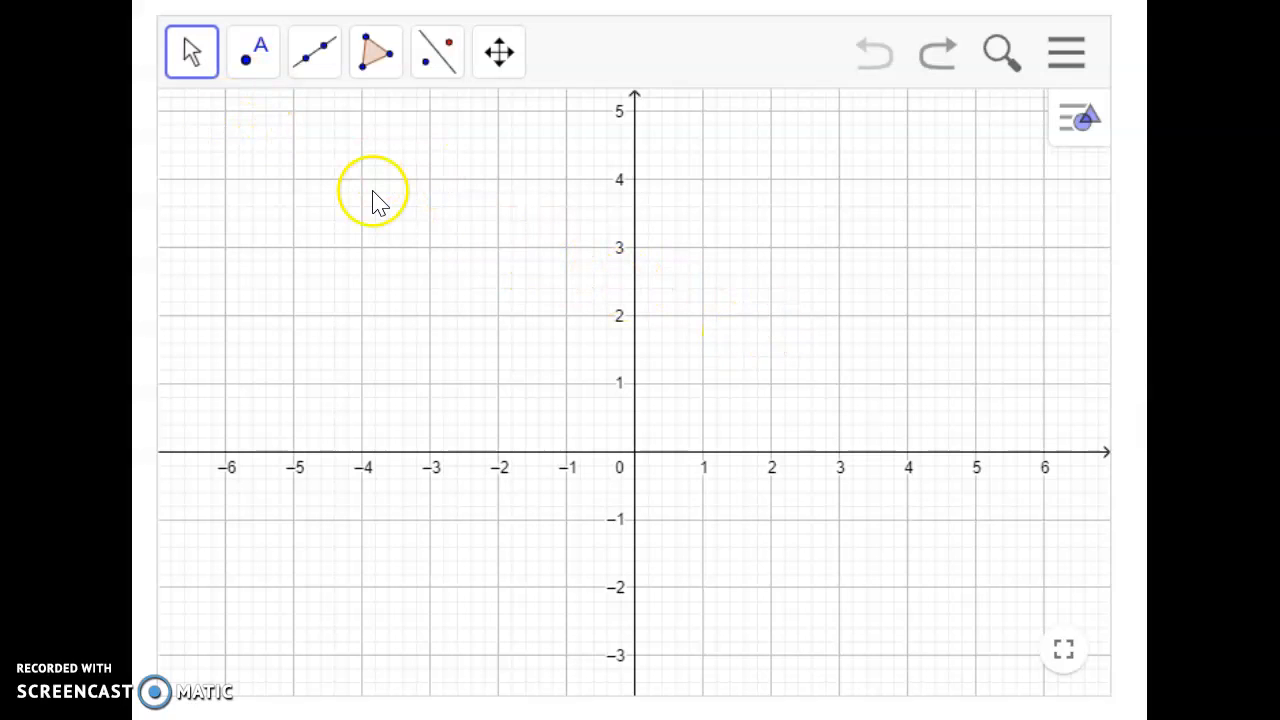
Step: Plot points at (1, 3), (4, 1) and (5, 5) and join them into a triangle with the Polygon tool
click(251, 72)
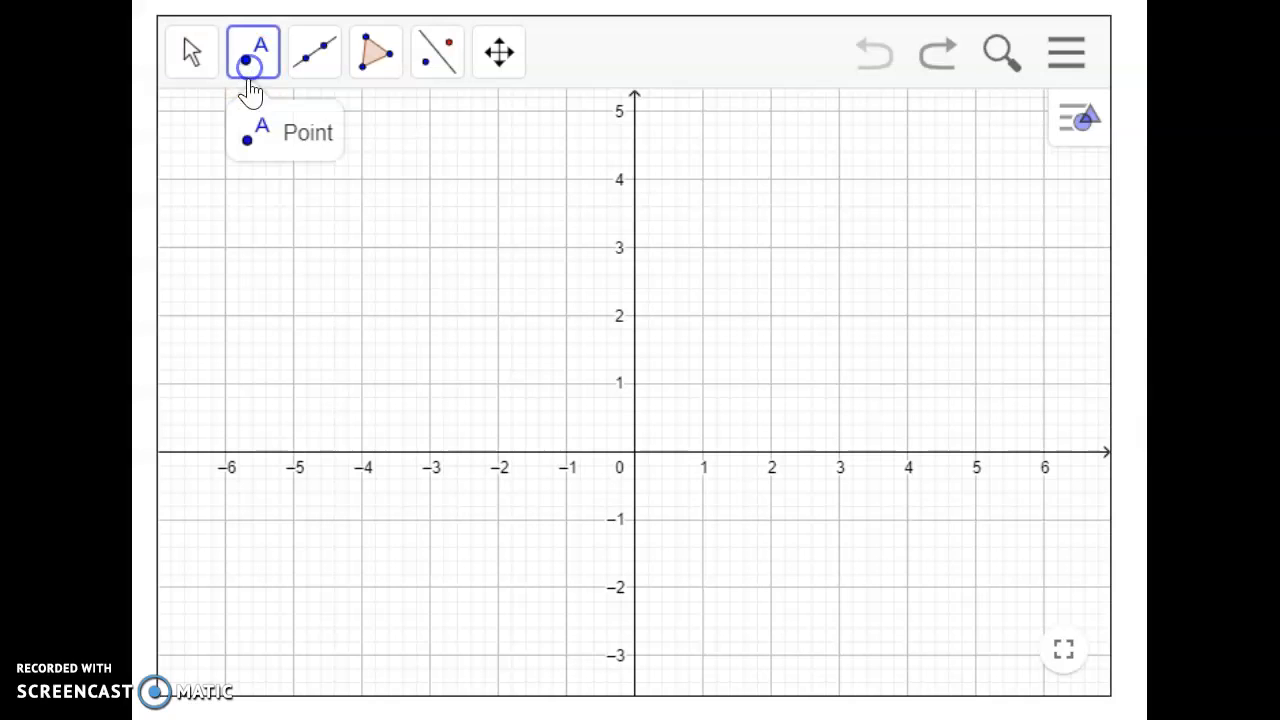
click(284, 141)
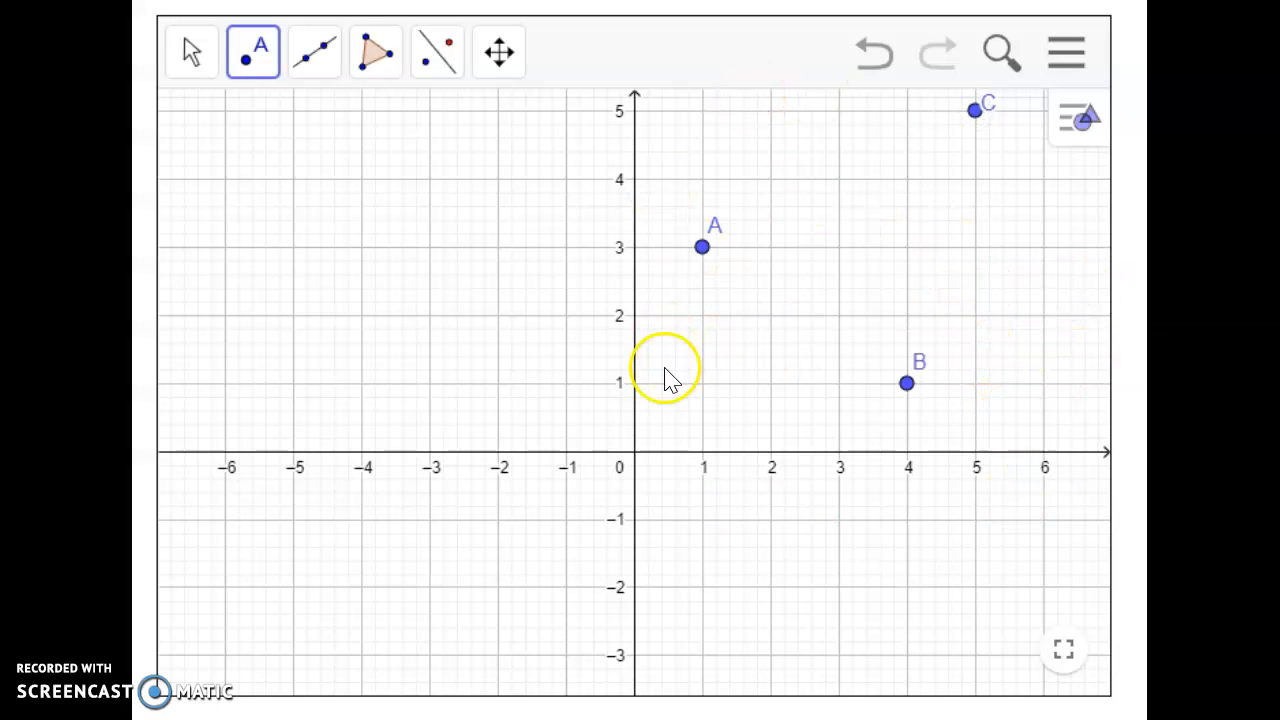
click(372, 65)
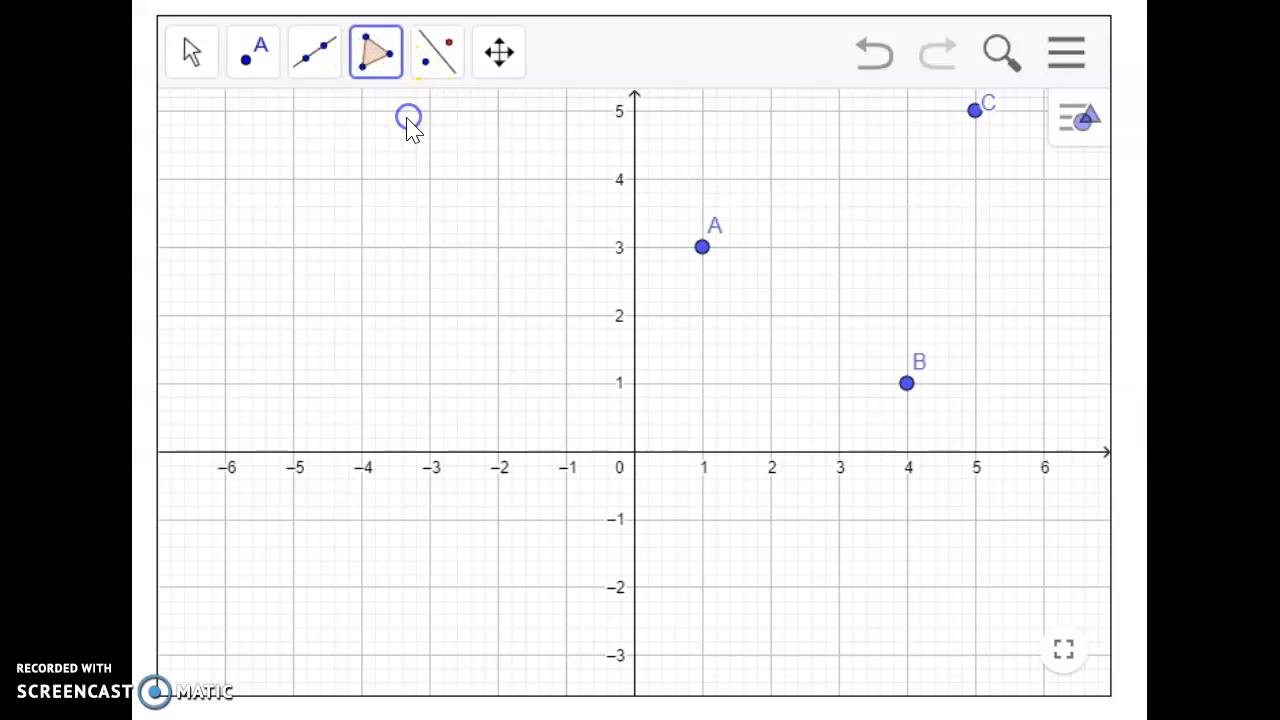
click(703, 255)
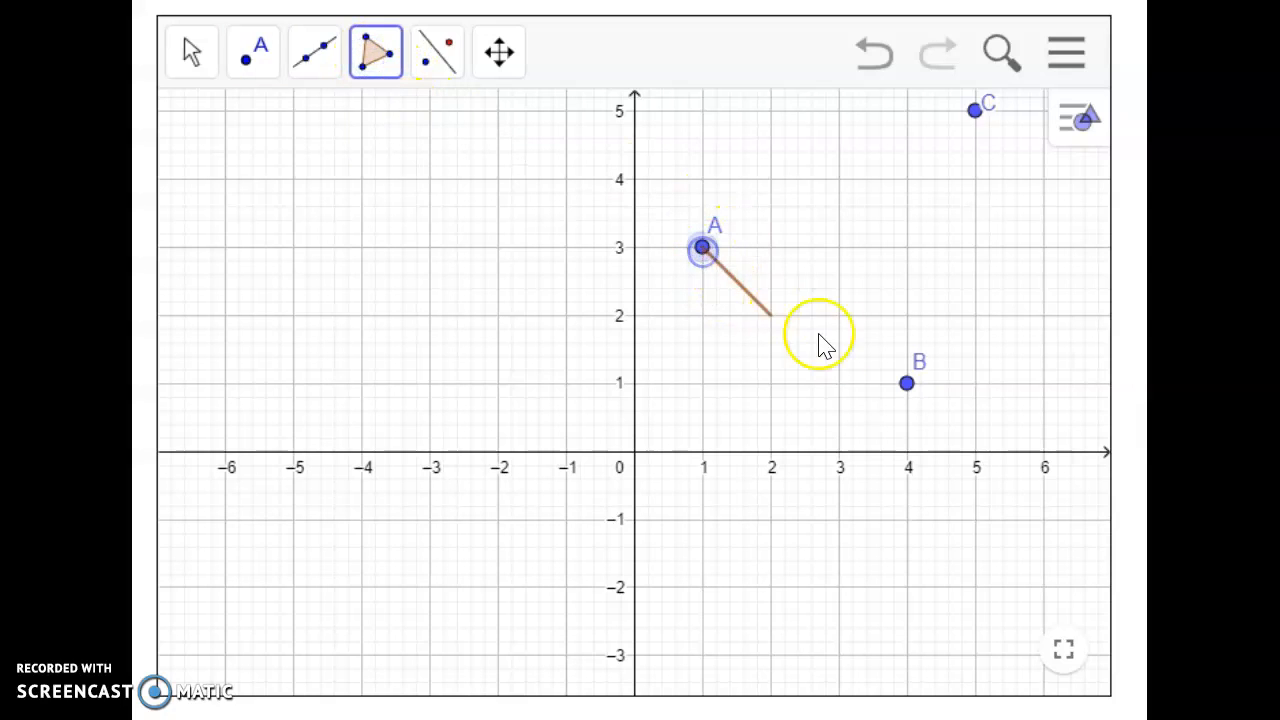
click(907, 386)
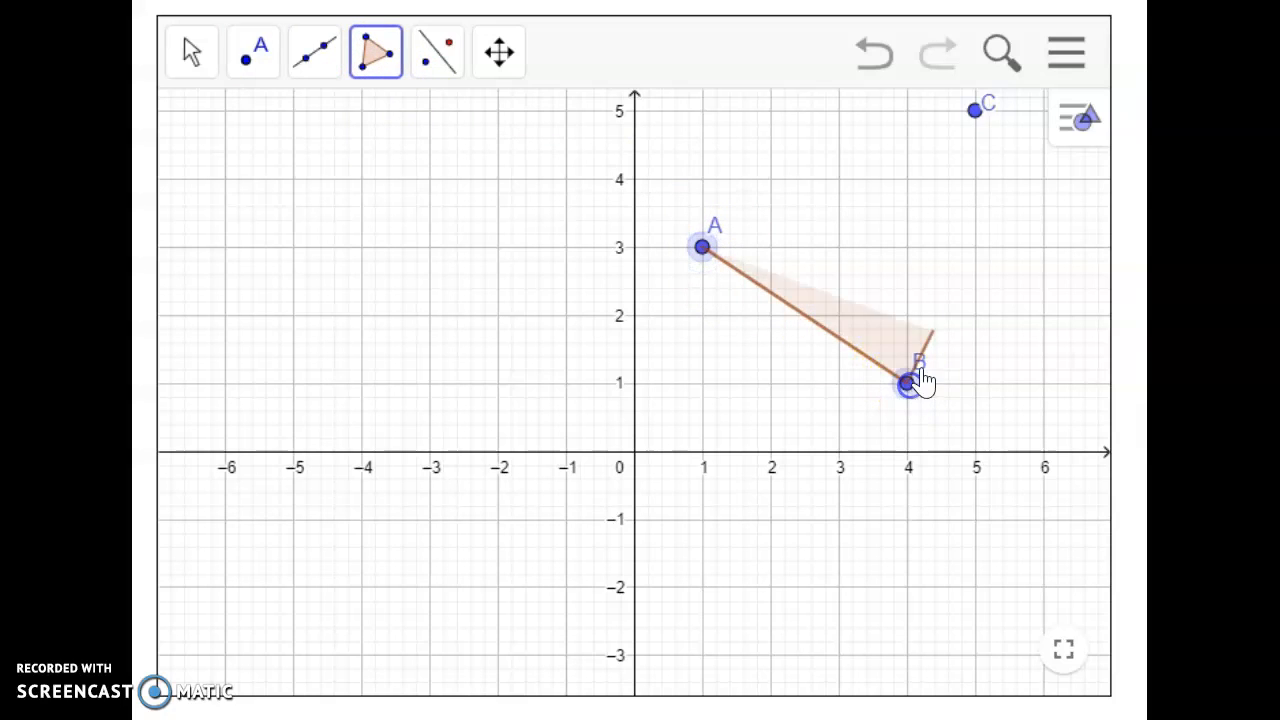
click(976, 111)
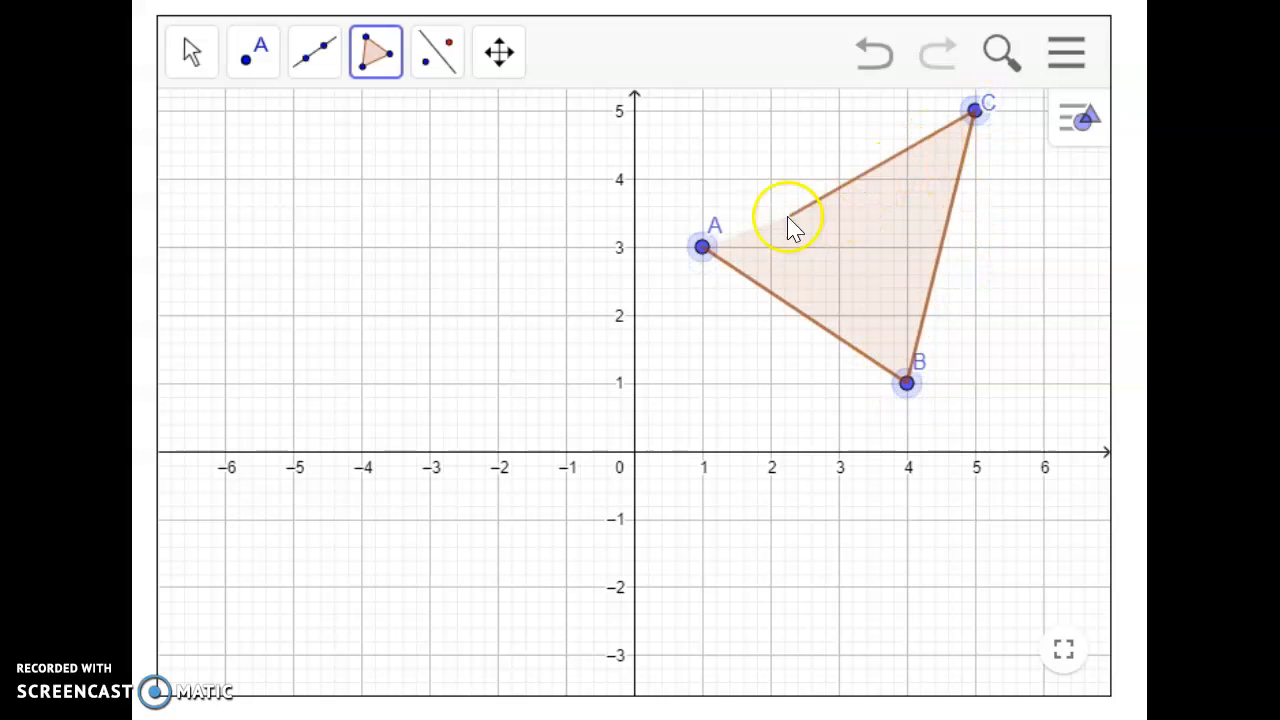
click(704, 247)
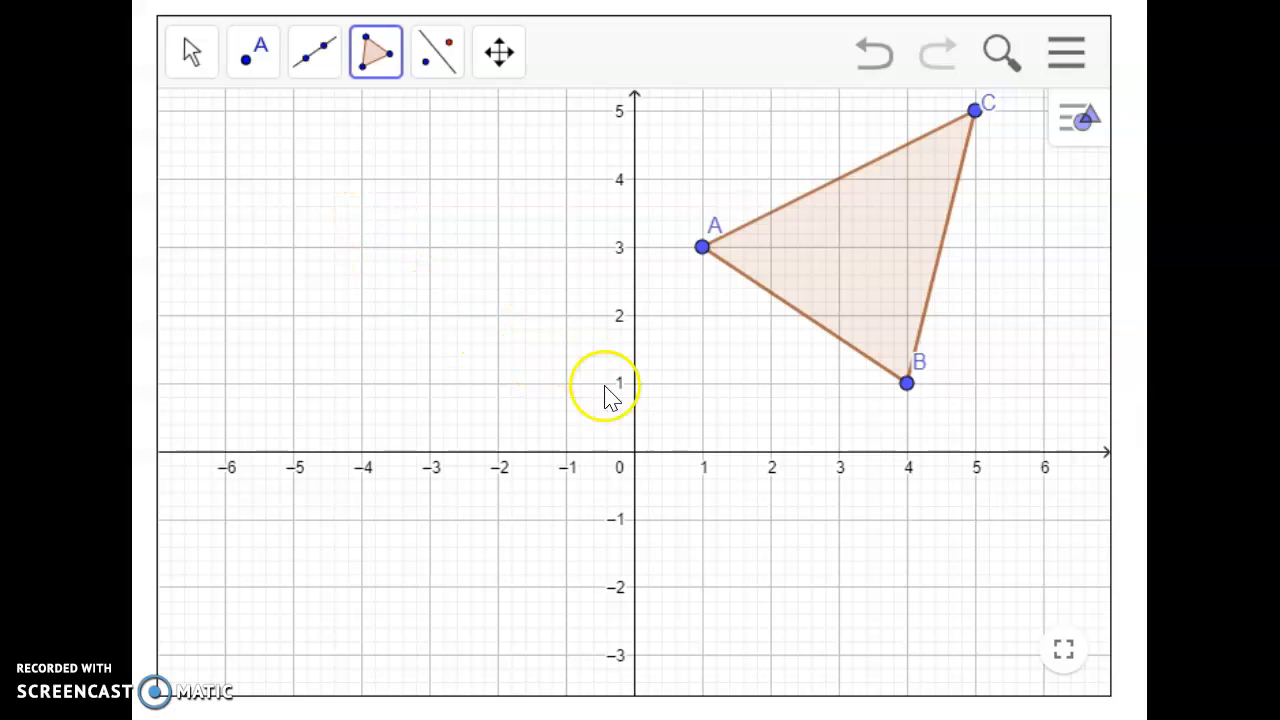
Step: Draw a line along the y-axis through the points (0, 5) and (0, -2)
click(316, 72)
click(337, 122)
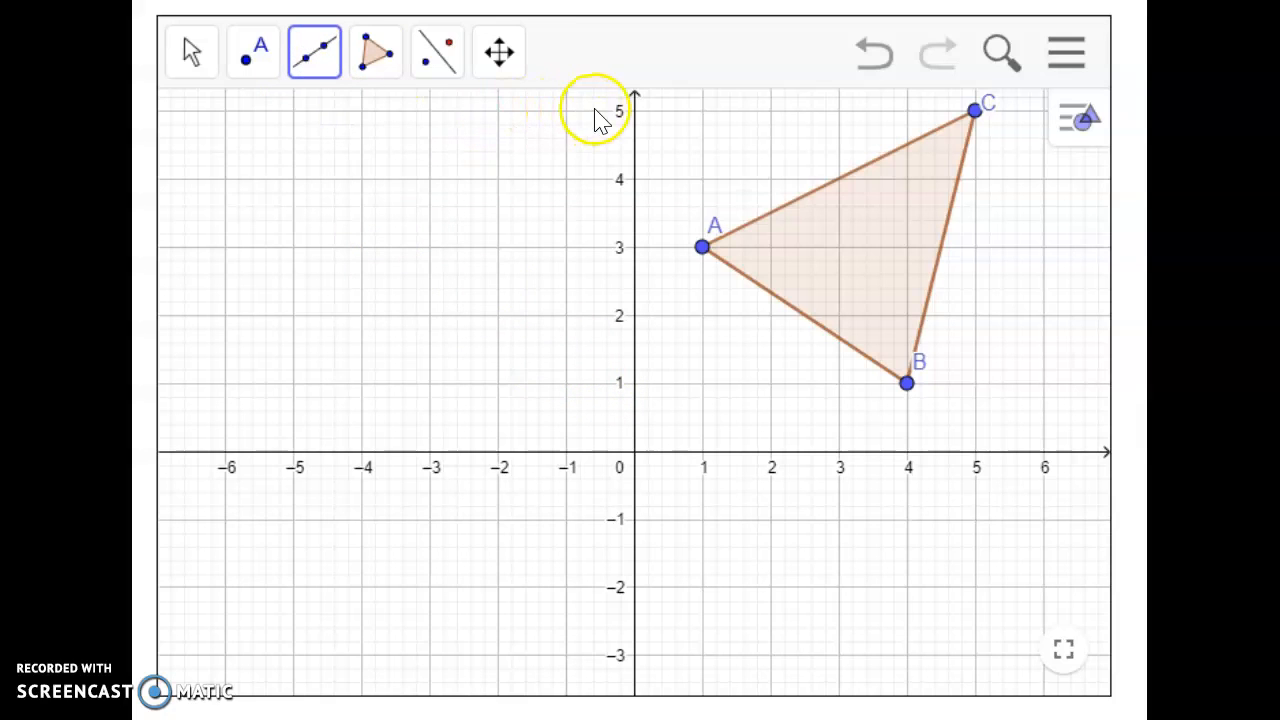
click(634, 111)
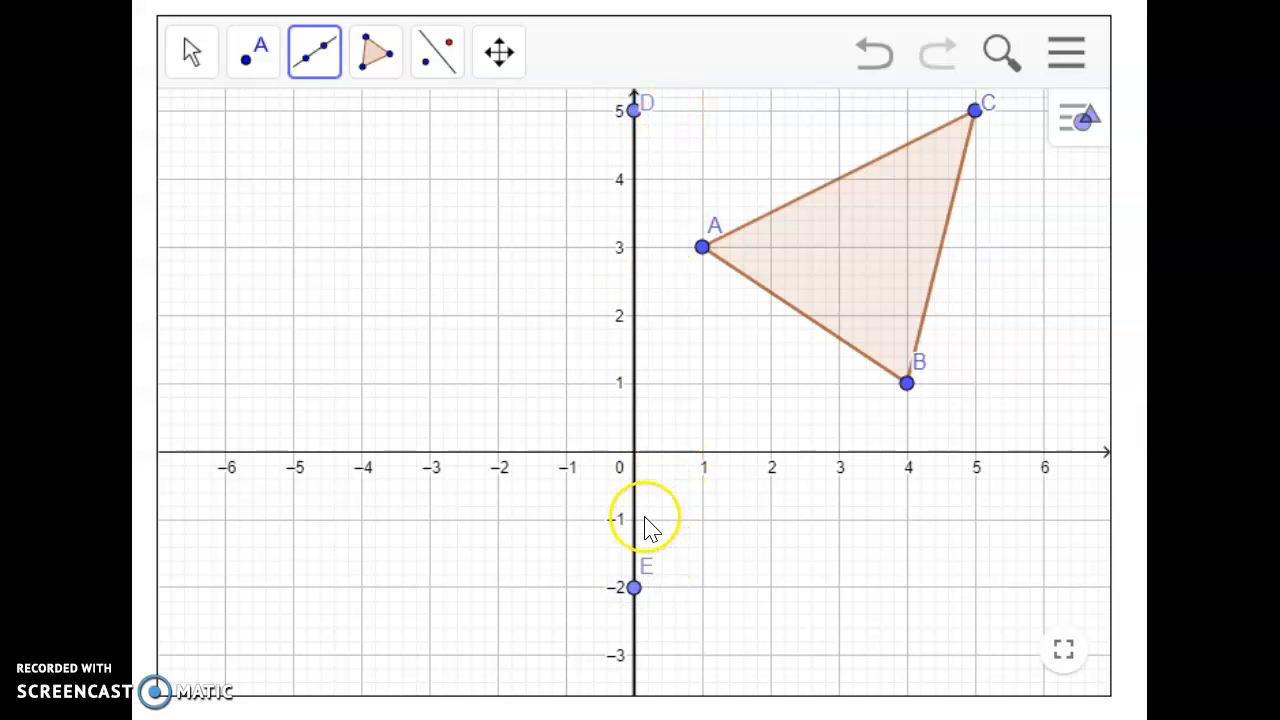
Step: Reflect triangle ABC about the line drawn on the y-axis
click(432, 62)
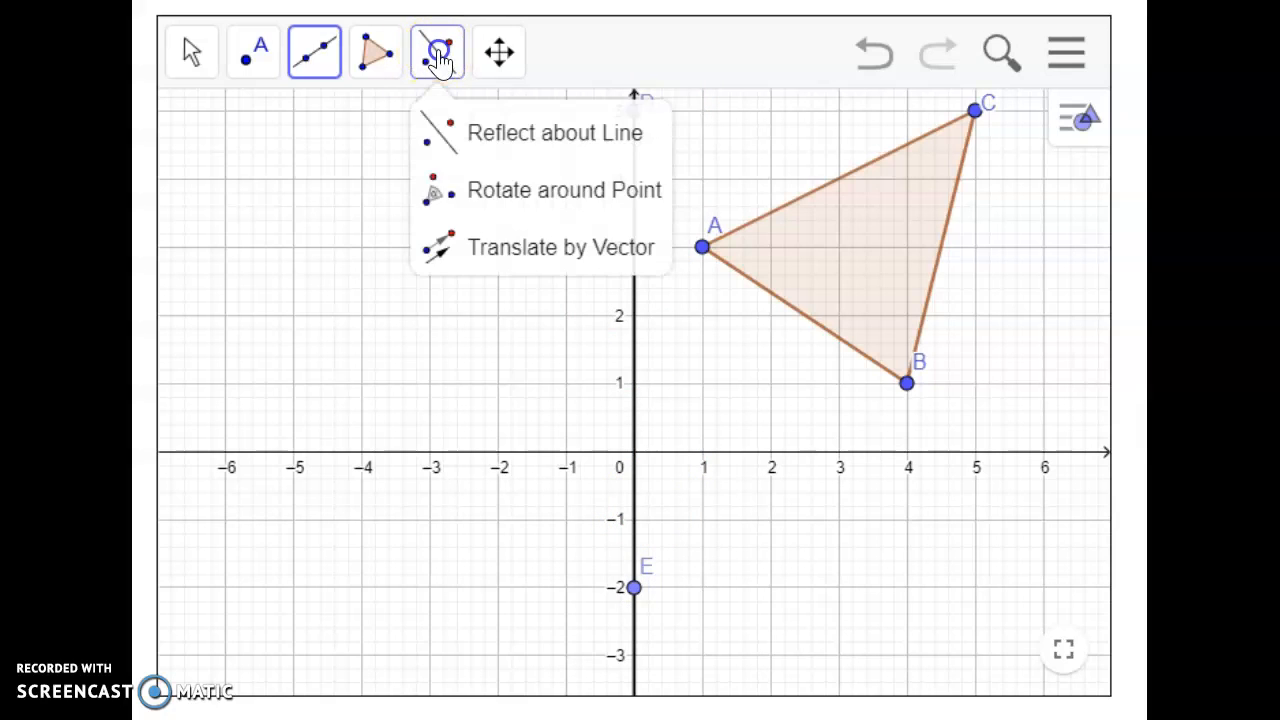
click(487, 137)
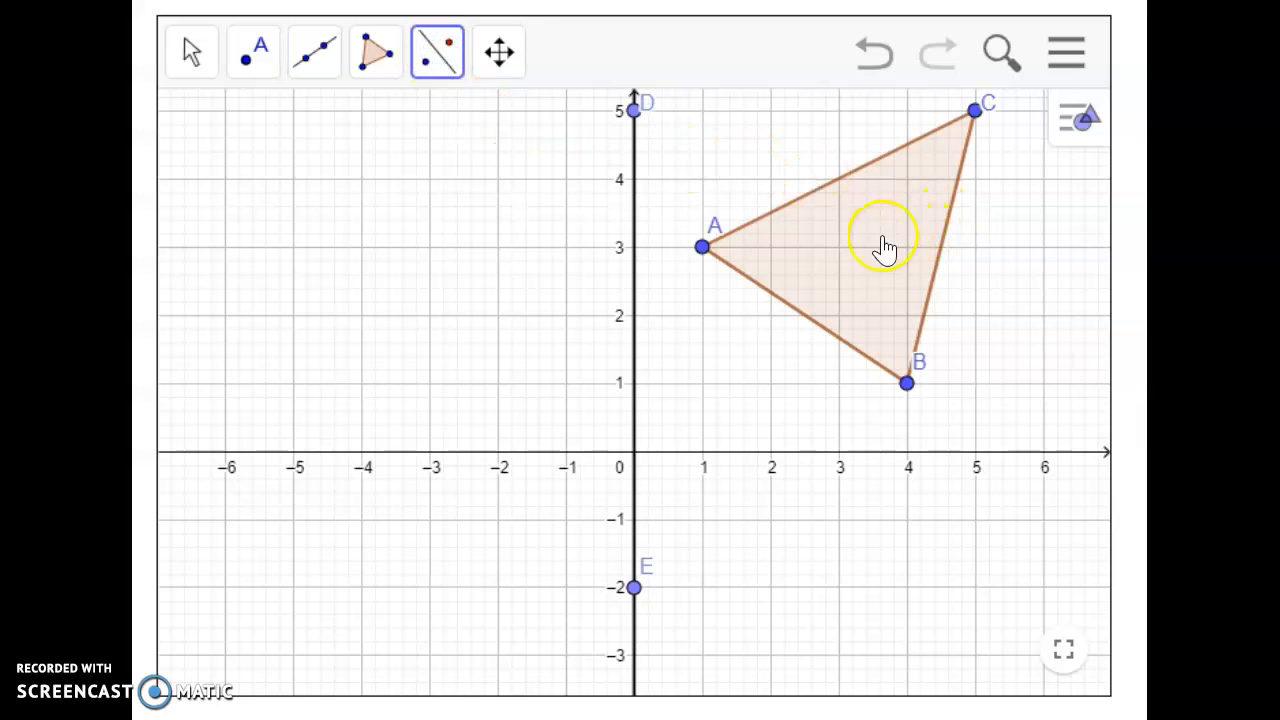
click(856, 264)
click(628, 316)
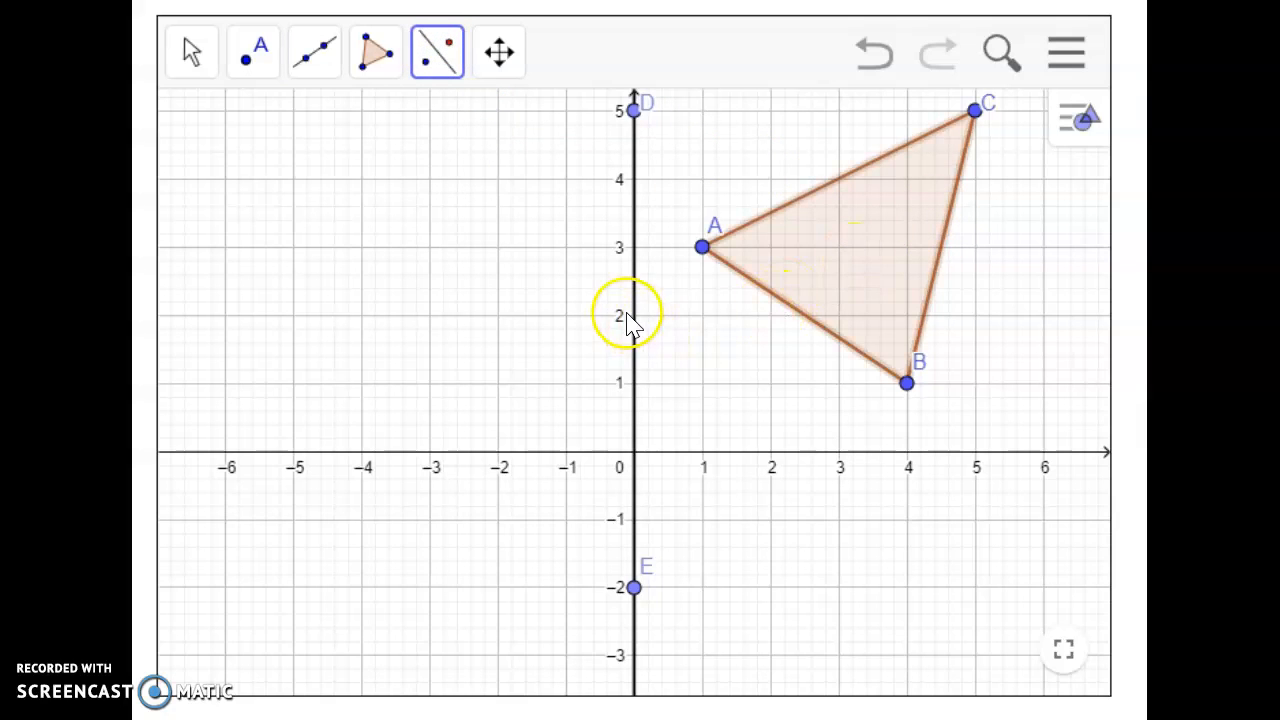
click(634, 310)
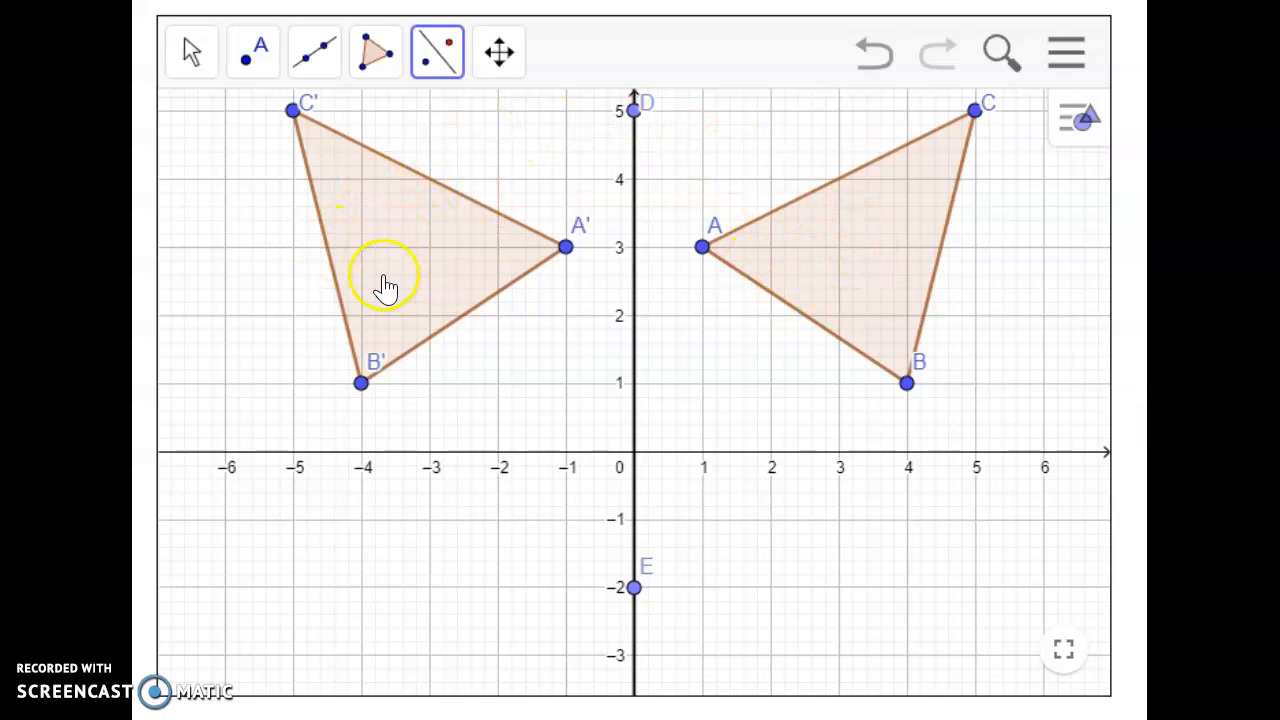
Step: Undo the triangle's reflection and the line on the y-axis
click(874, 62)
click(874, 64)
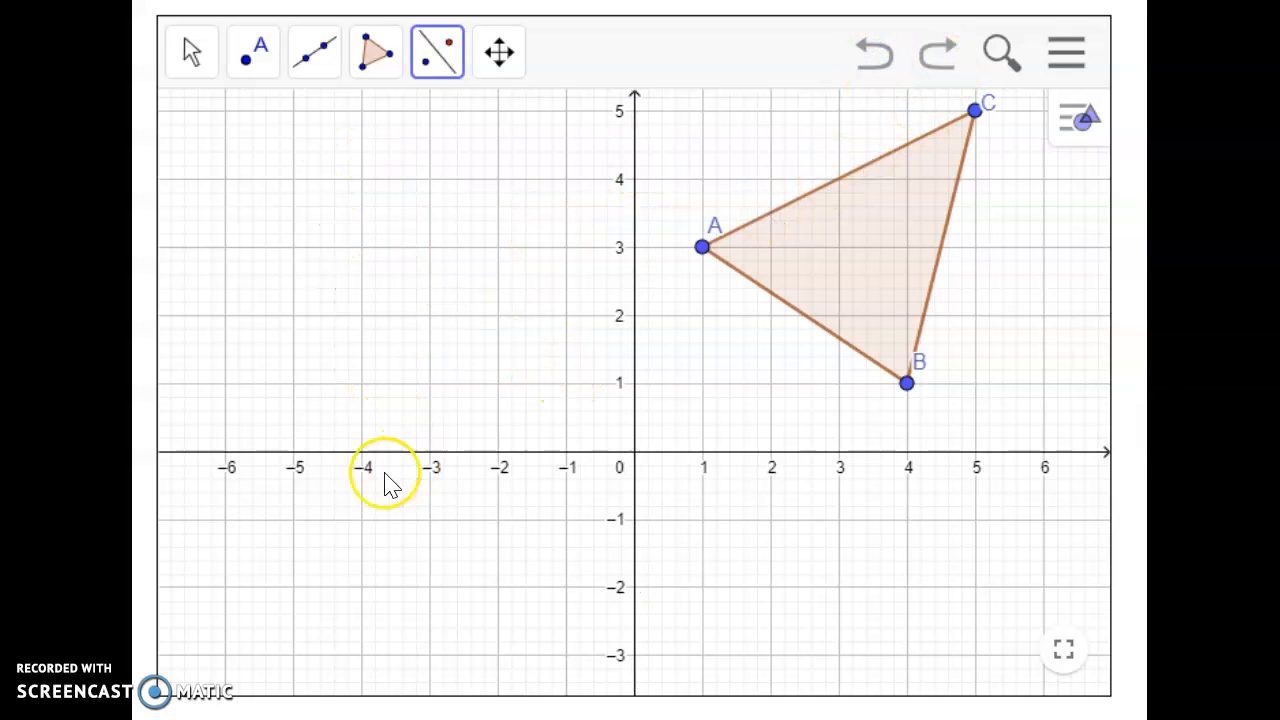
Step: Draw a line along the x-axis through the points (-5, 0) and (5, 0)
click(314, 62)
click(332, 126)
click(293, 452)
click(975, 452)
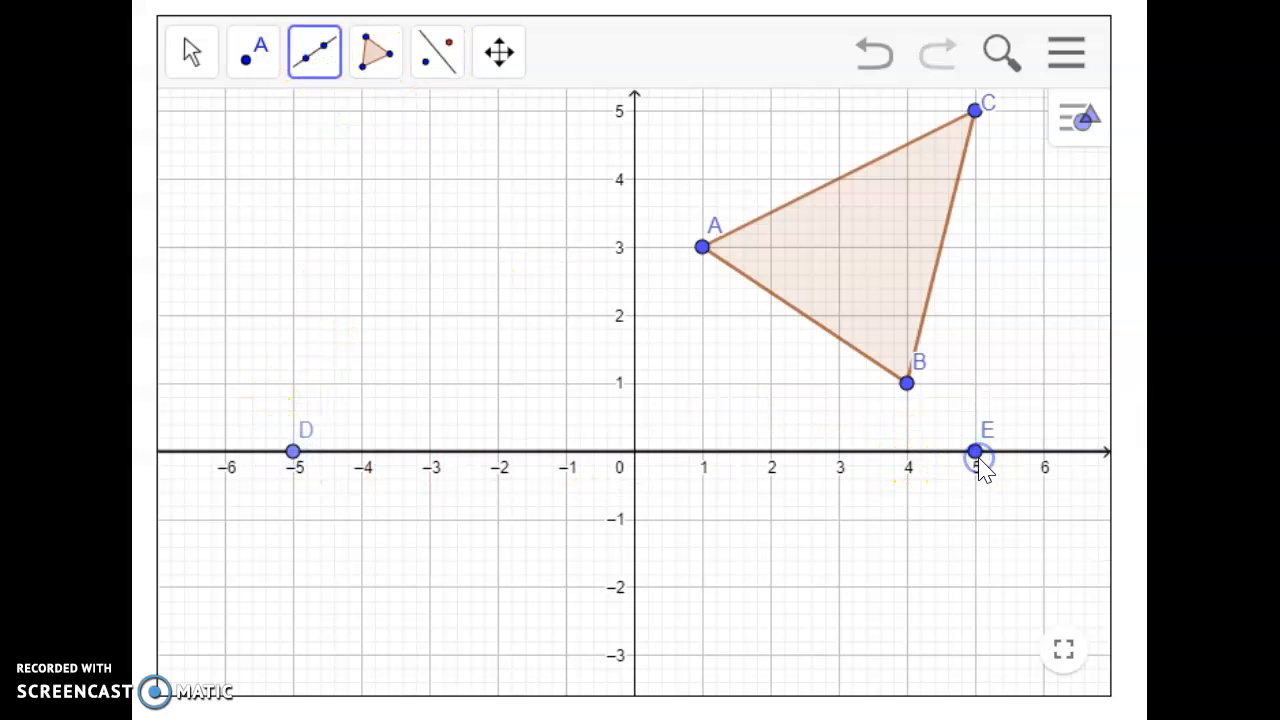
Step: Reflect triangle ABC about the line drawn on the x-axis
click(437, 55)
click(524, 148)
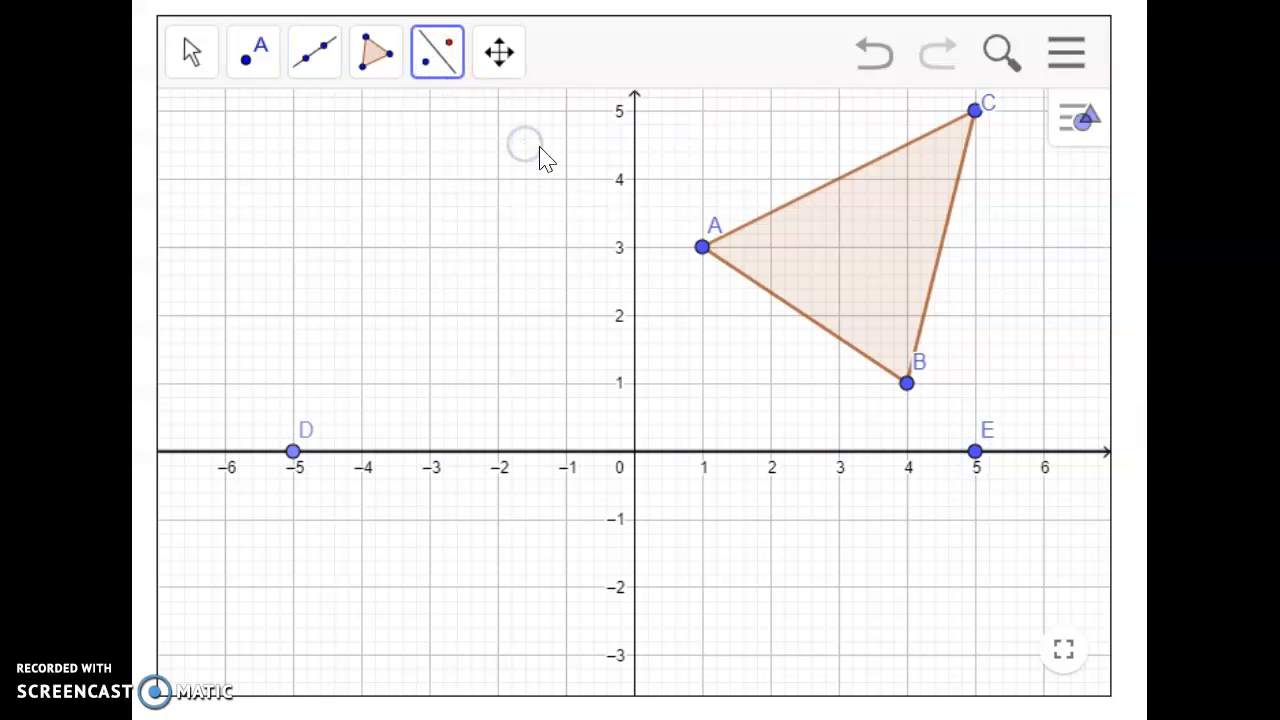
click(880, 270)
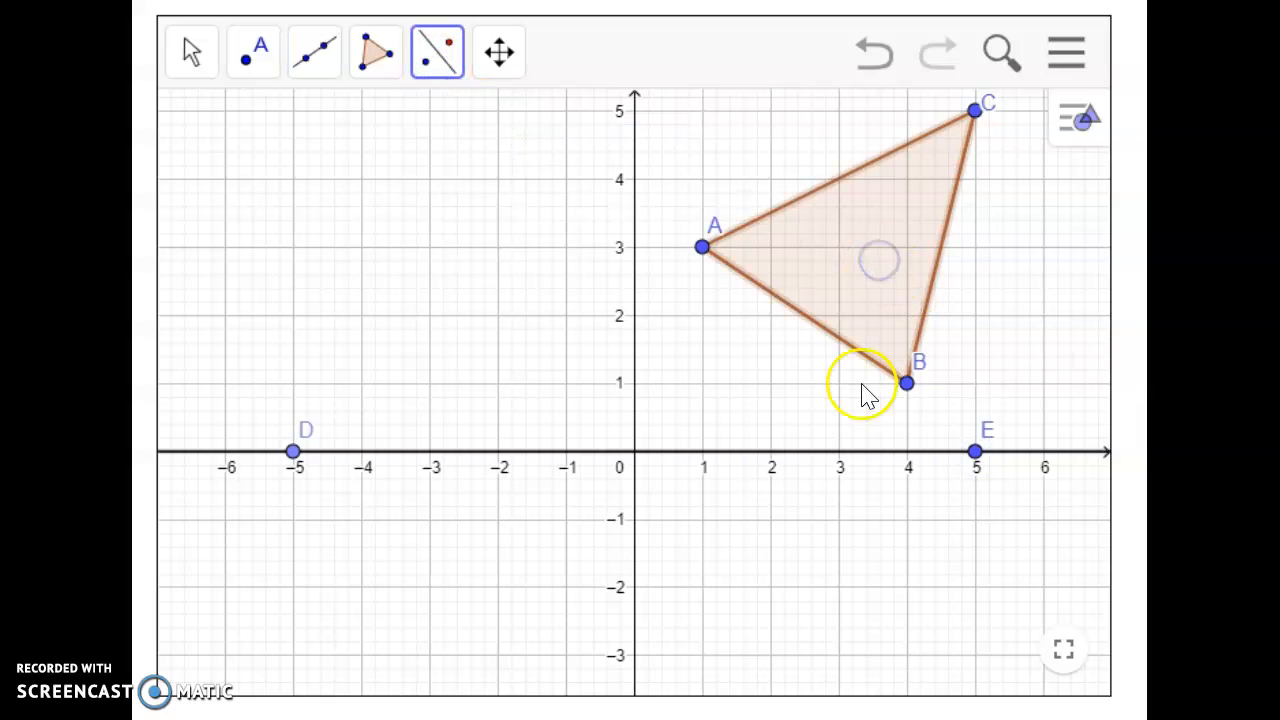
click(891, 452)
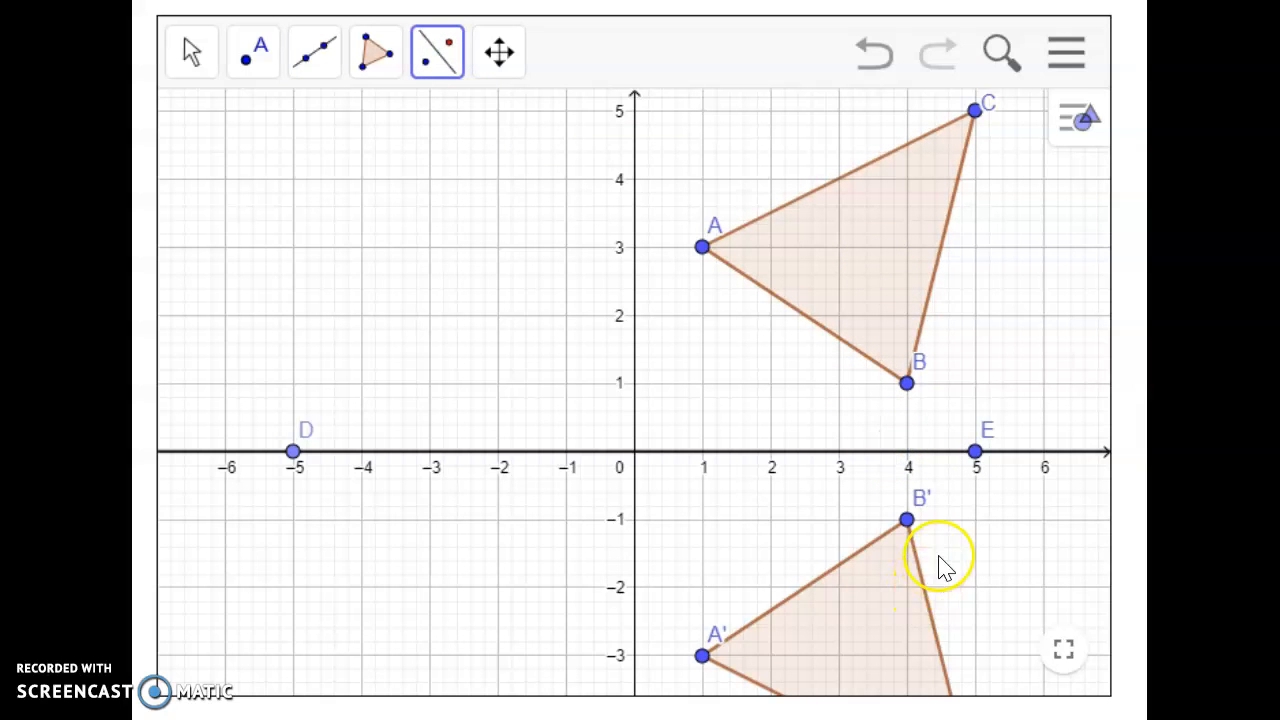
scroll(888, 453, down, 5)
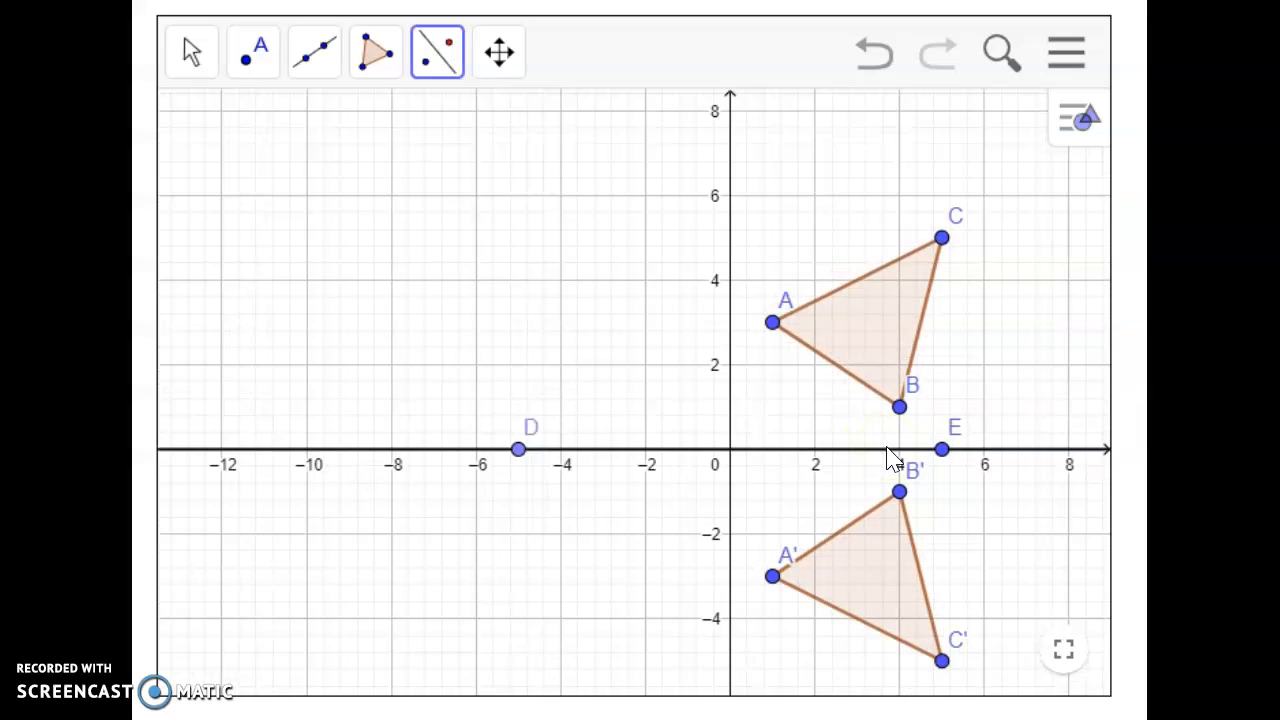
Step: Undo the triangle's reflection and the line on the x-axis
click(191, 58)
mouse_move(511, 200)
mouse_down()
mouse_move(500, 251)
mouse_move(545, 270)
mouse_move(588, 252)
mouse_up()
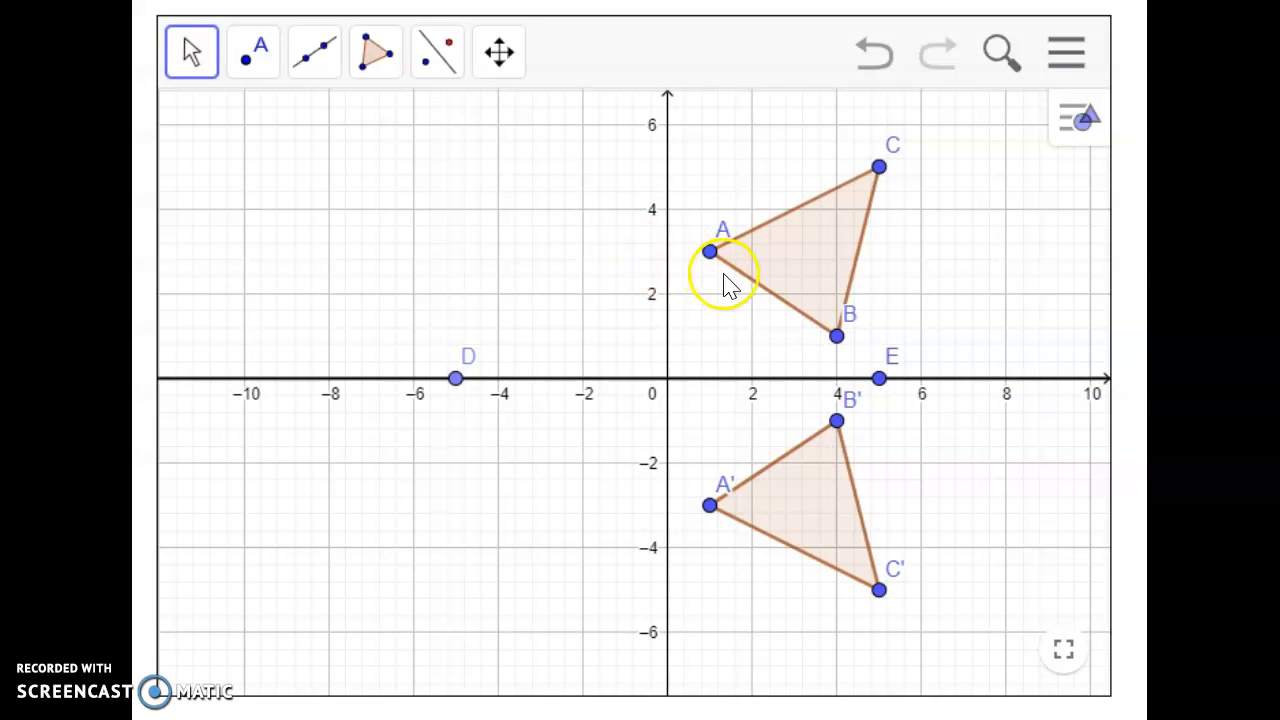
click(870, 56)
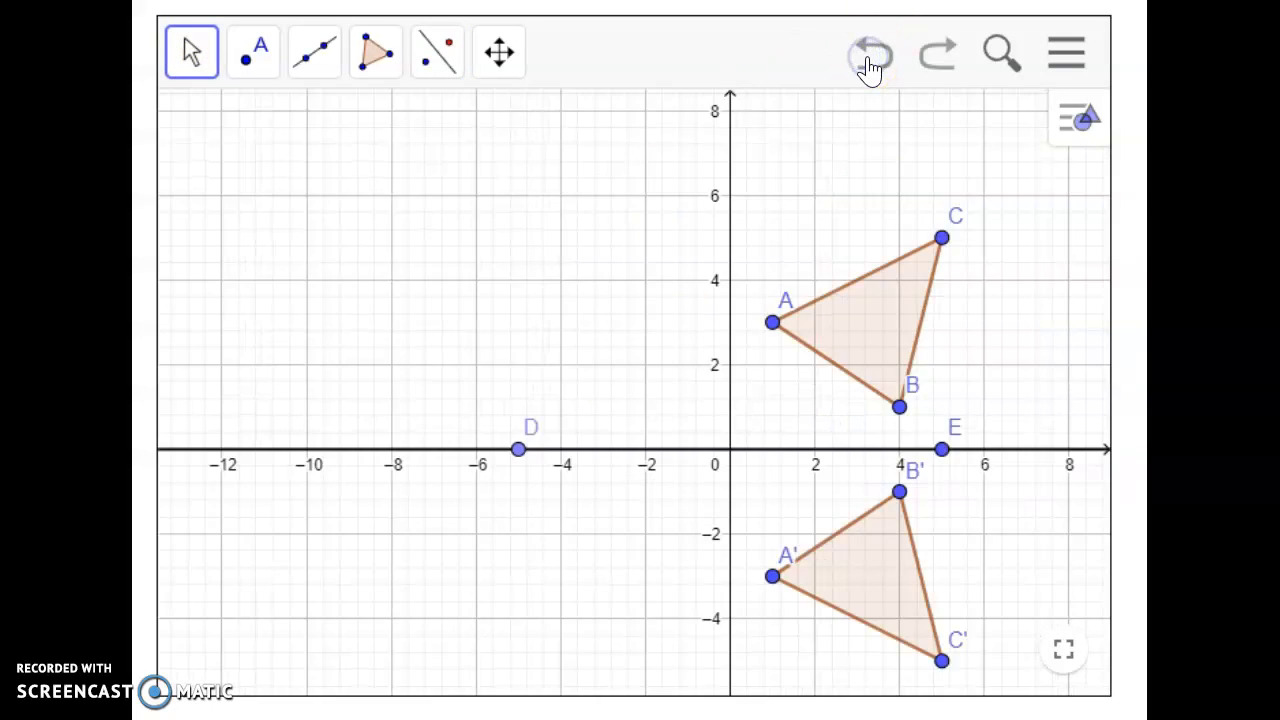
click(870, 56)
click(870, 56)
click(868, 58)
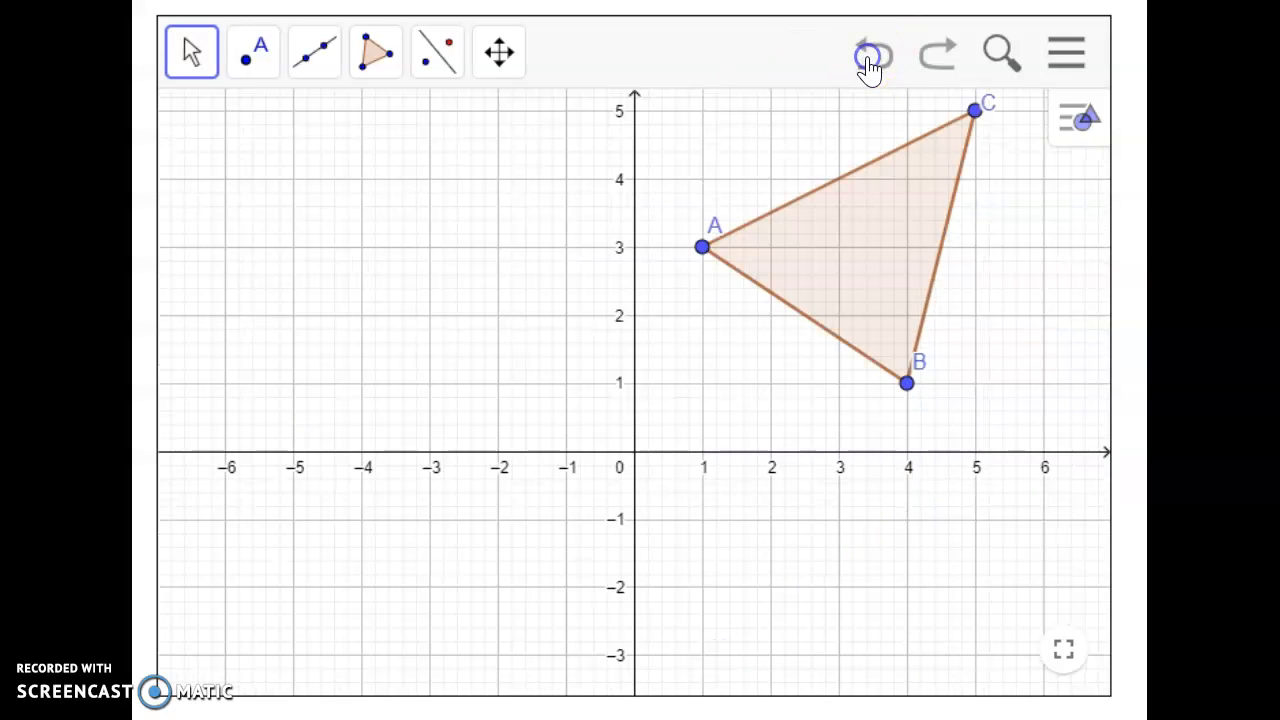
Step: Draw a vertical line through (-2, -3) and (-2, 4) and reflect triangle ABC about it
click(311, 72)
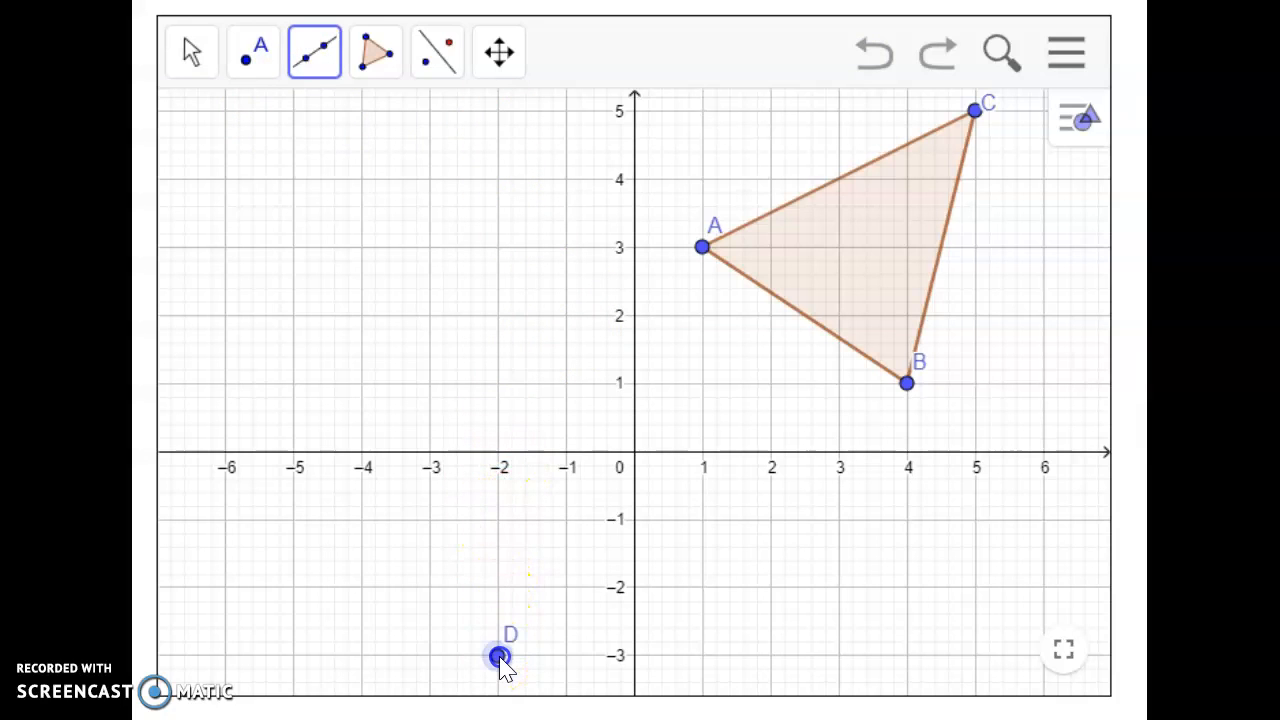
click(498, 178)
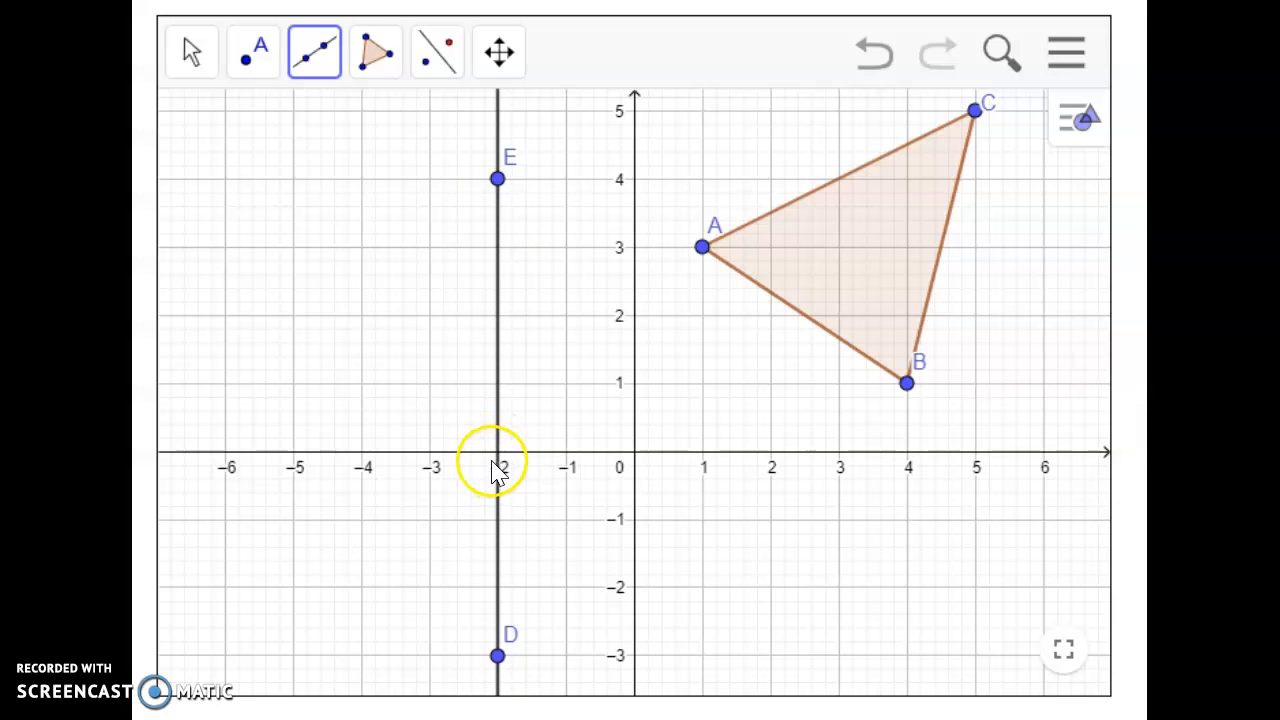
click(436, 52)
click(500, 124)
click(840, 251)
click(497, 294)
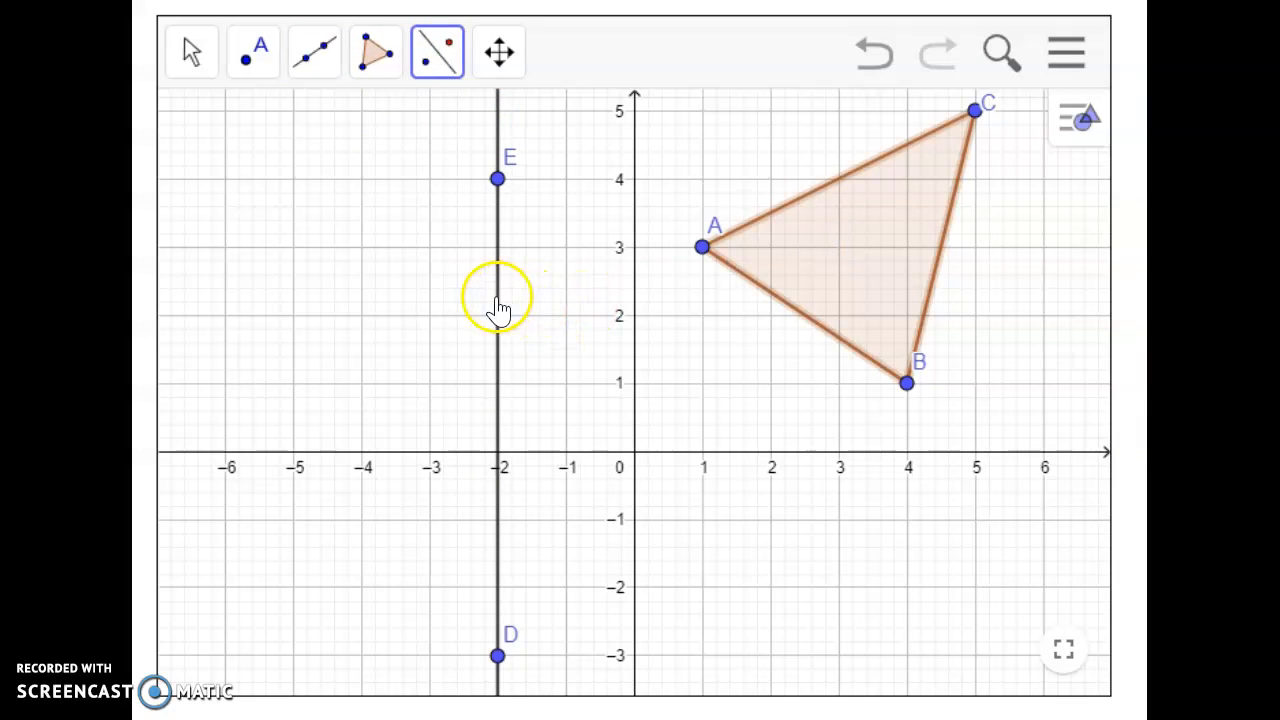
scroll(543, 366, down, 5)
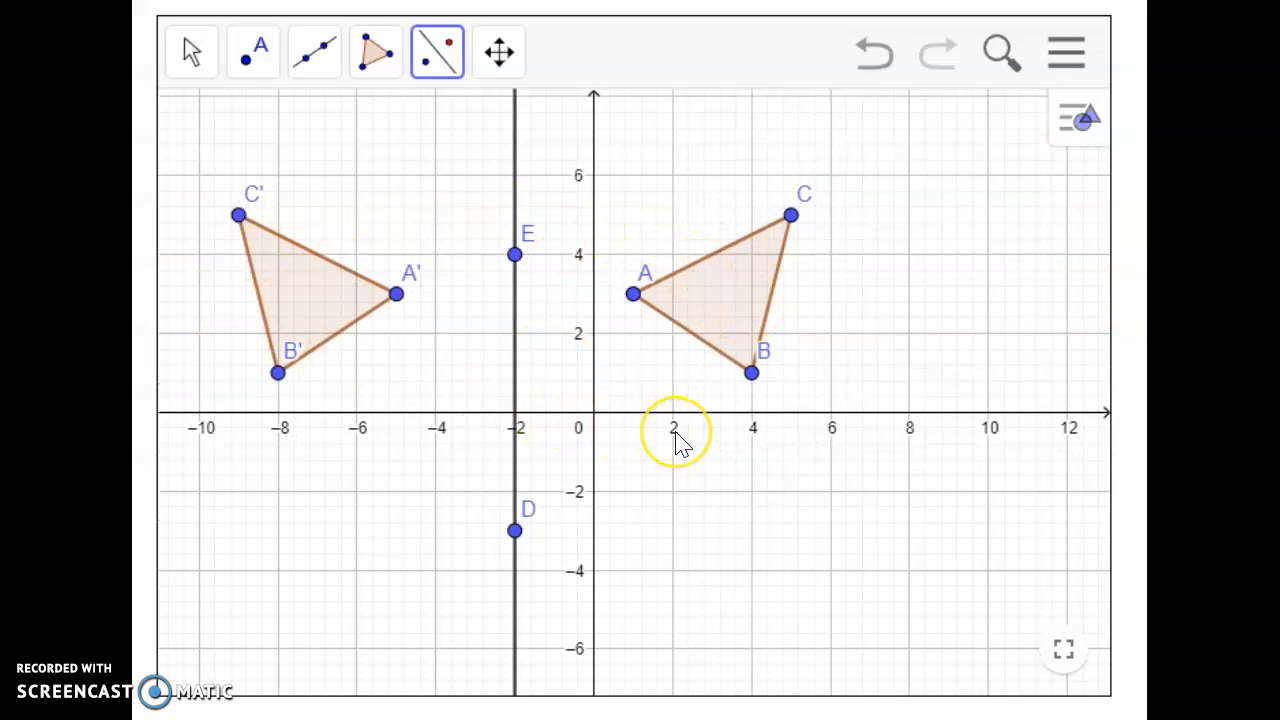
scroll(676, 440, up, 2)
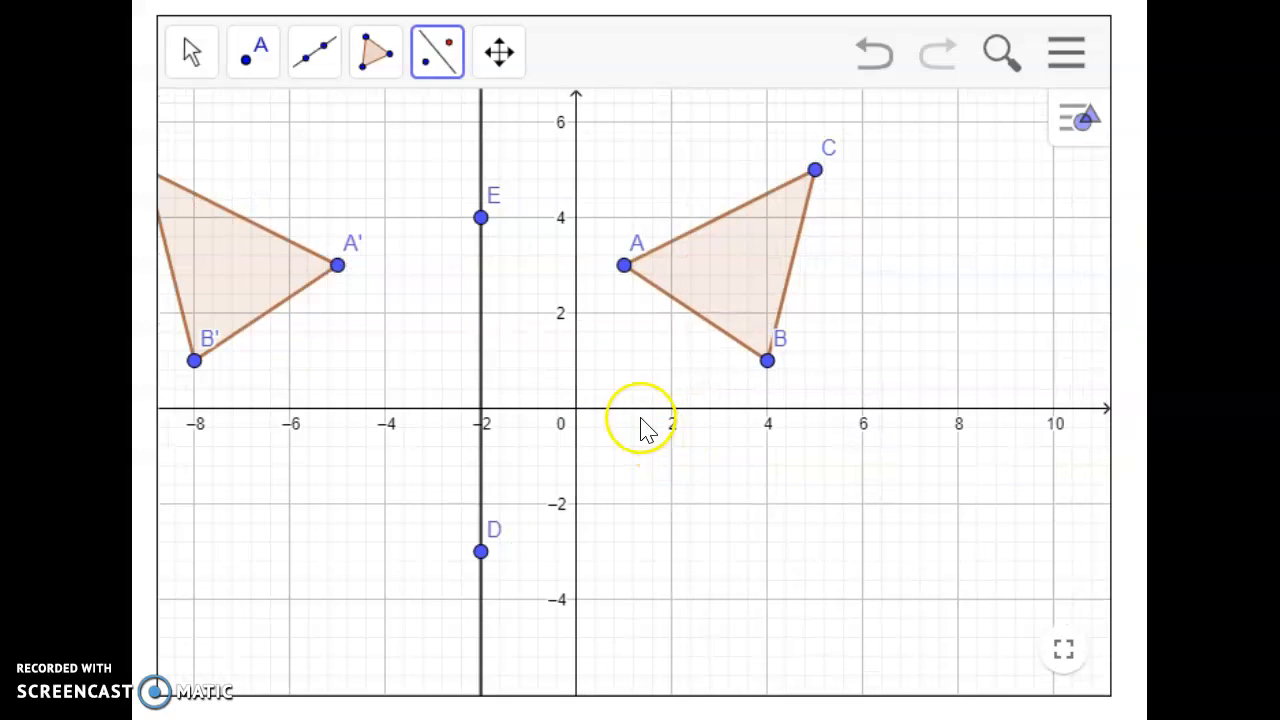
Step: Undo the reflection about the vertical line at x = -2 and the line itself
click(872, 68)
click(874, 70)
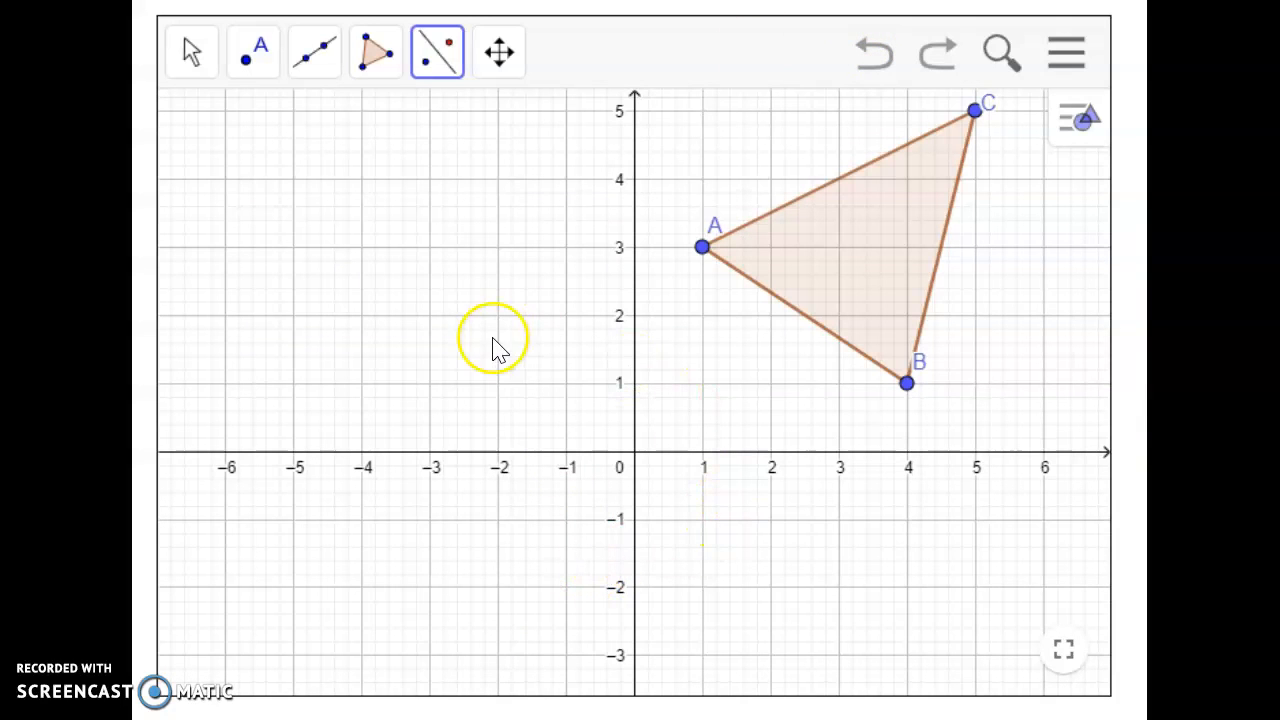
Step: Draw a vector below the triangle from (3, -1) to (0, -3)
click(200, 76)
drag(657, 352, 687, 372)
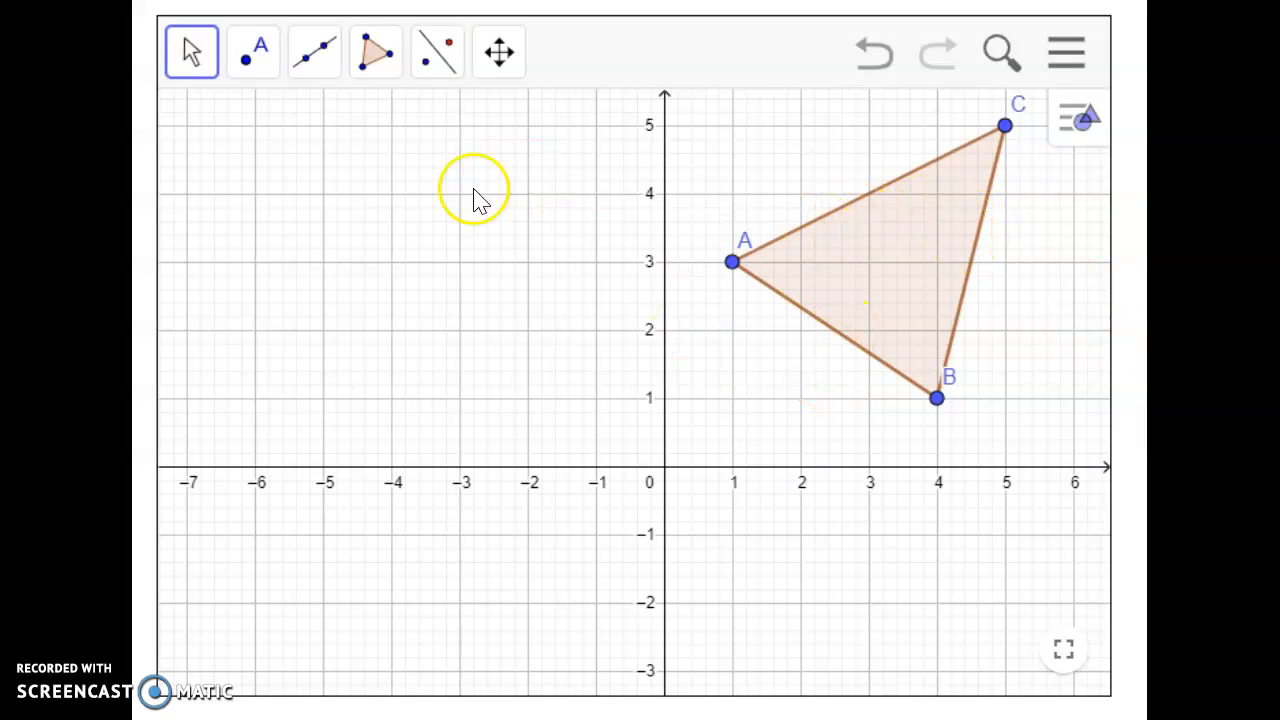
click(314, 55)
click(345, 126)
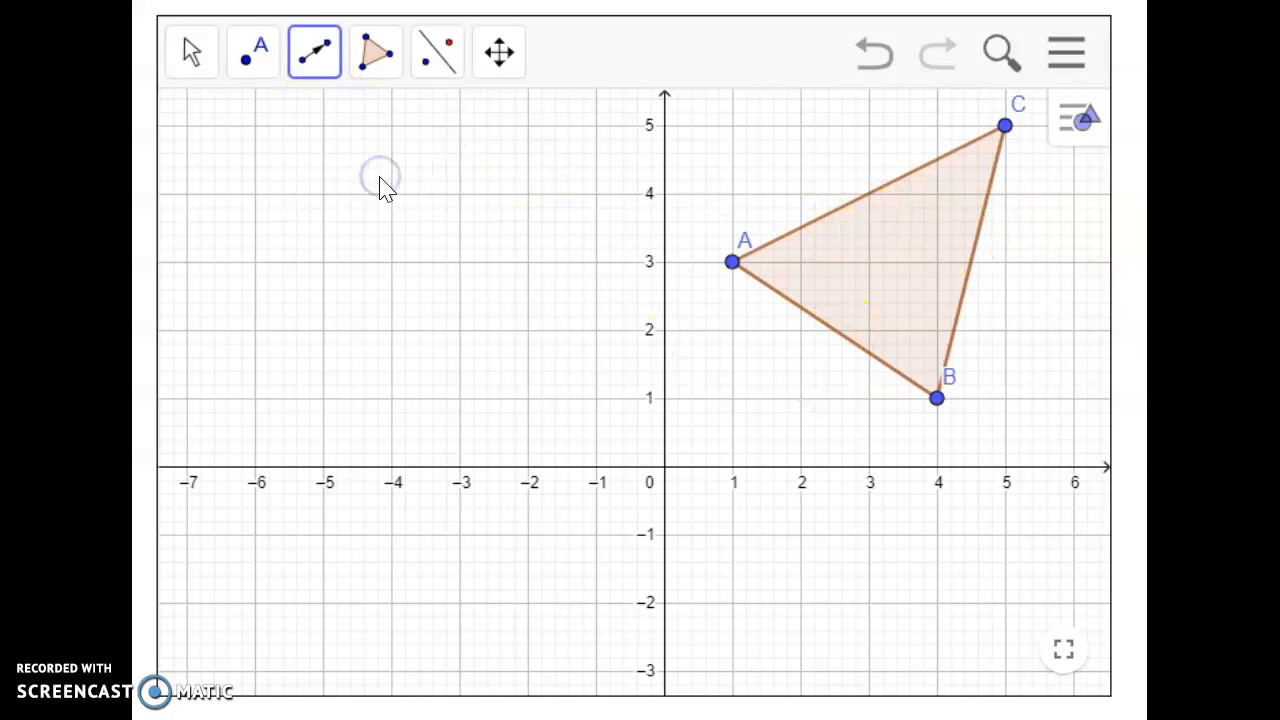
click(325, 45)
click(328, 105)
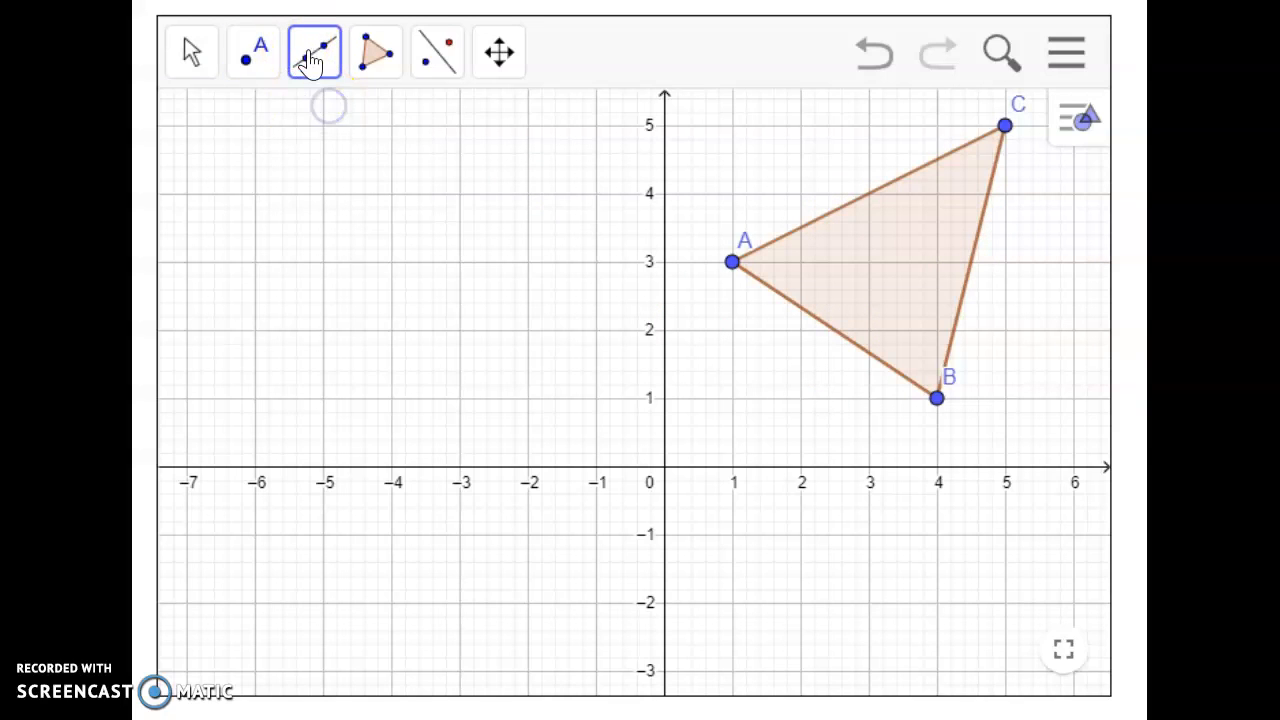
click(318, 52)
click(349, 174)
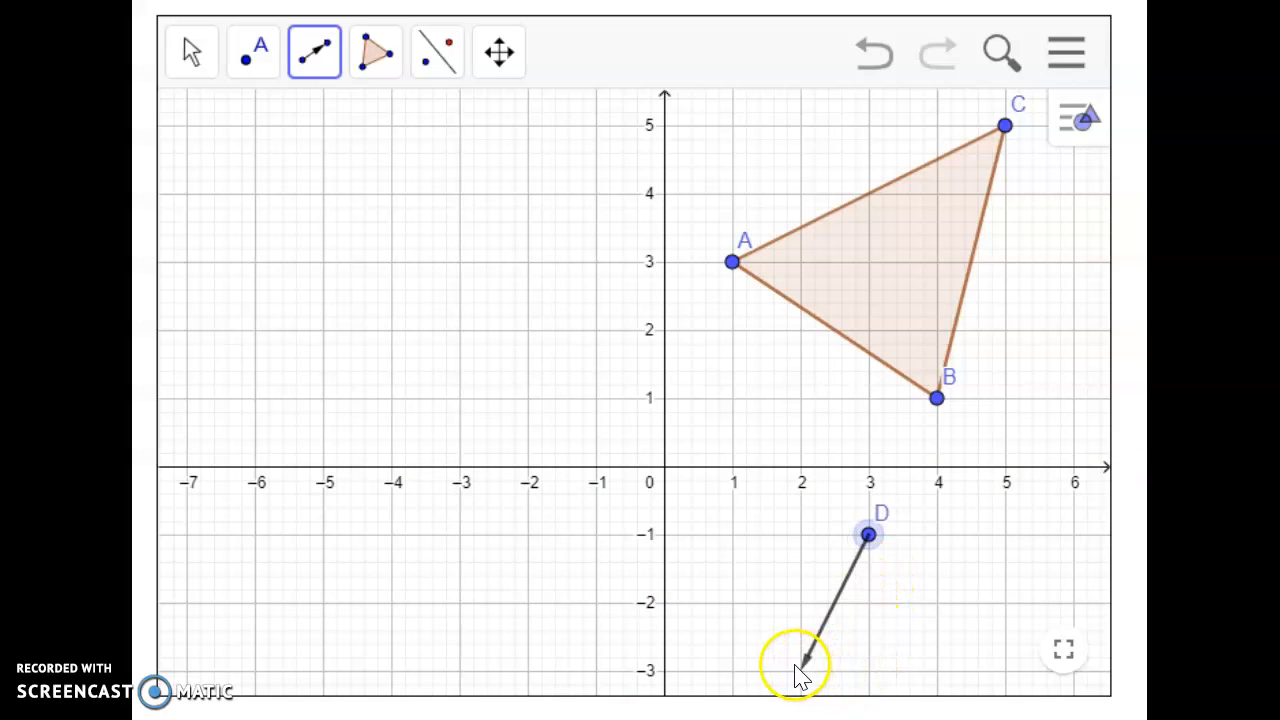
click(668, 670)
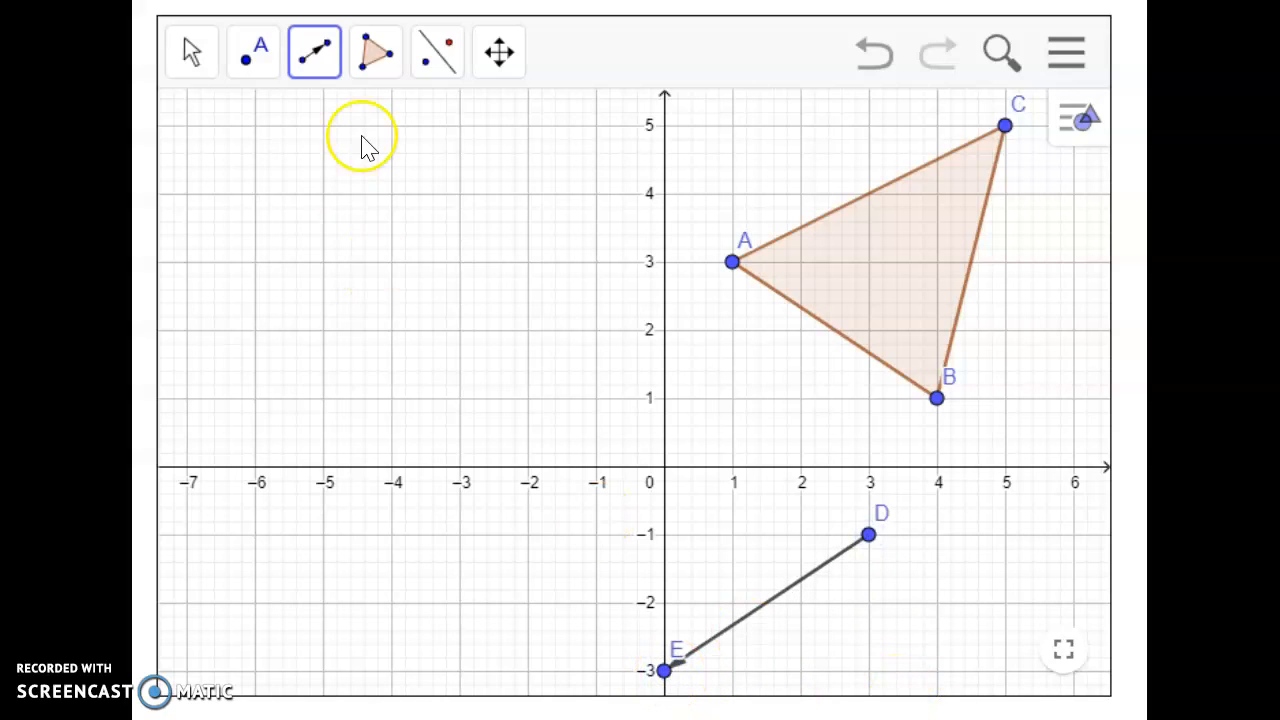
Step: Translate triangle ABC by the vector running from (3, -1) to (0, -3)
click(434, 62)
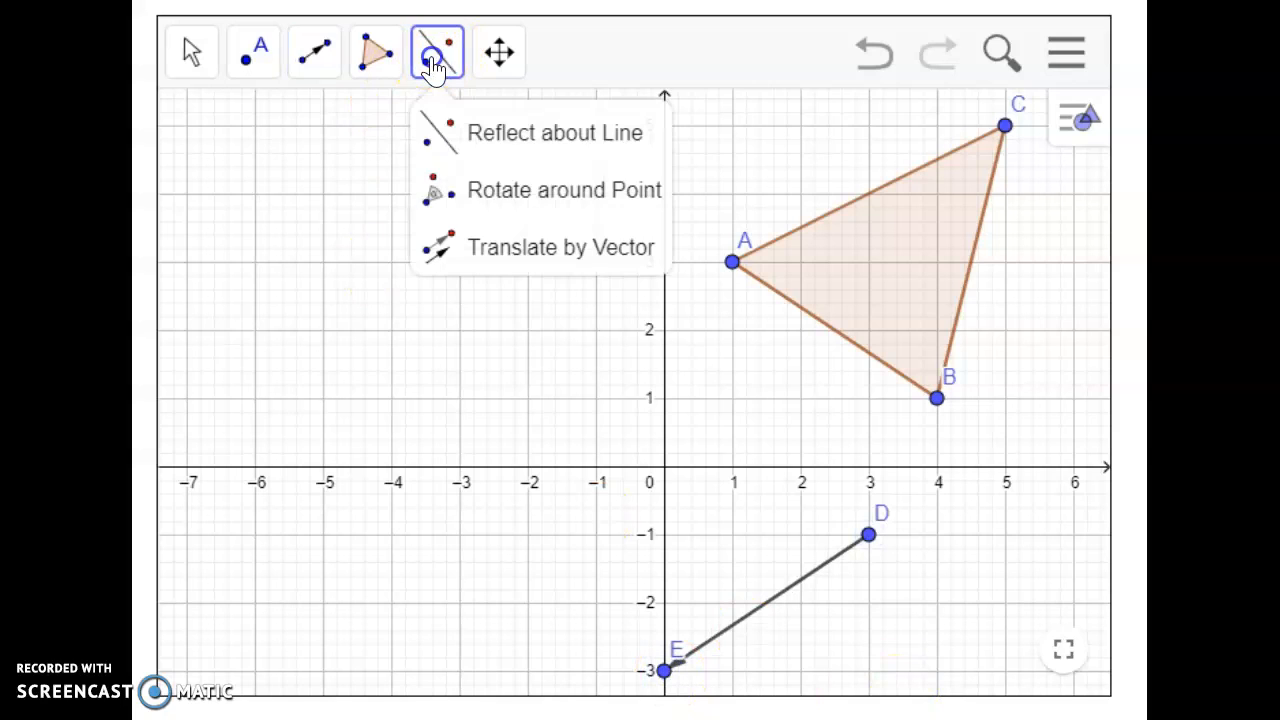
click(562, 250)
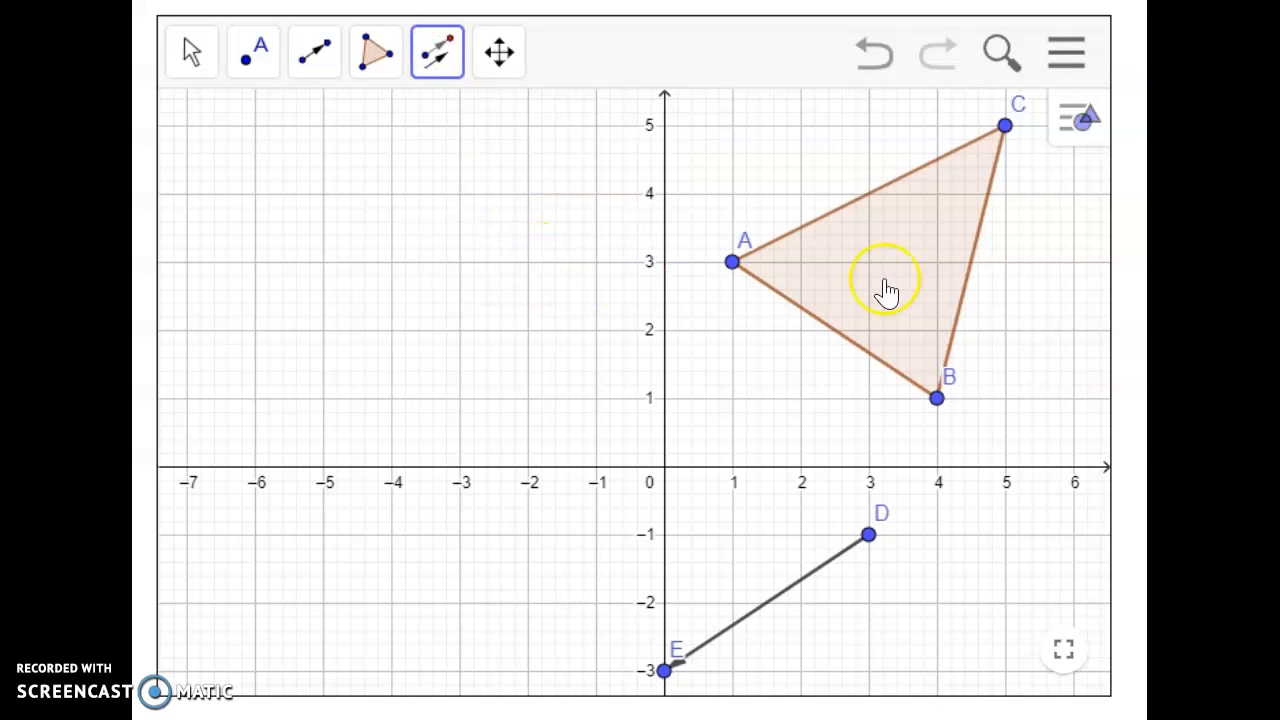
click(898, 248)
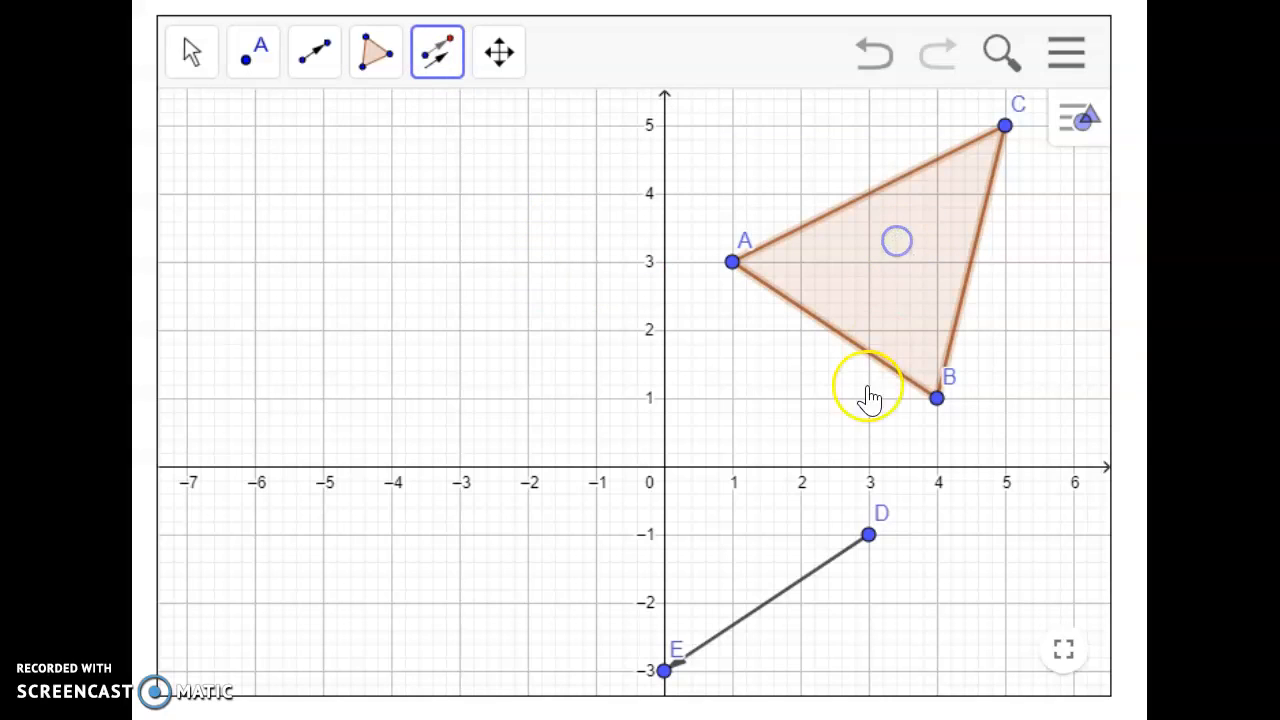
click(803, 578)
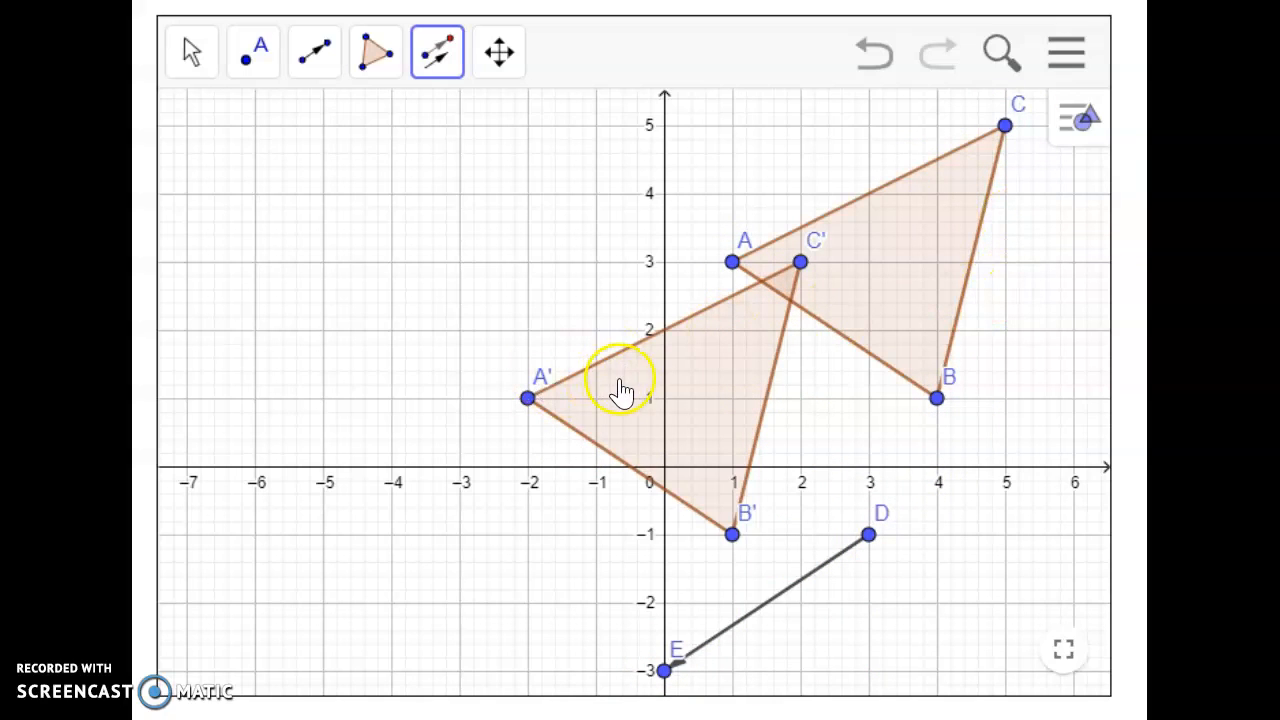
Step: Undo the translation and its vector, and draw a new vector from (-6, 1) to (-4, 2)
click(875, 55)
click(875, 55)
click(314, 58)
click(337, 148)
click(302, 70)
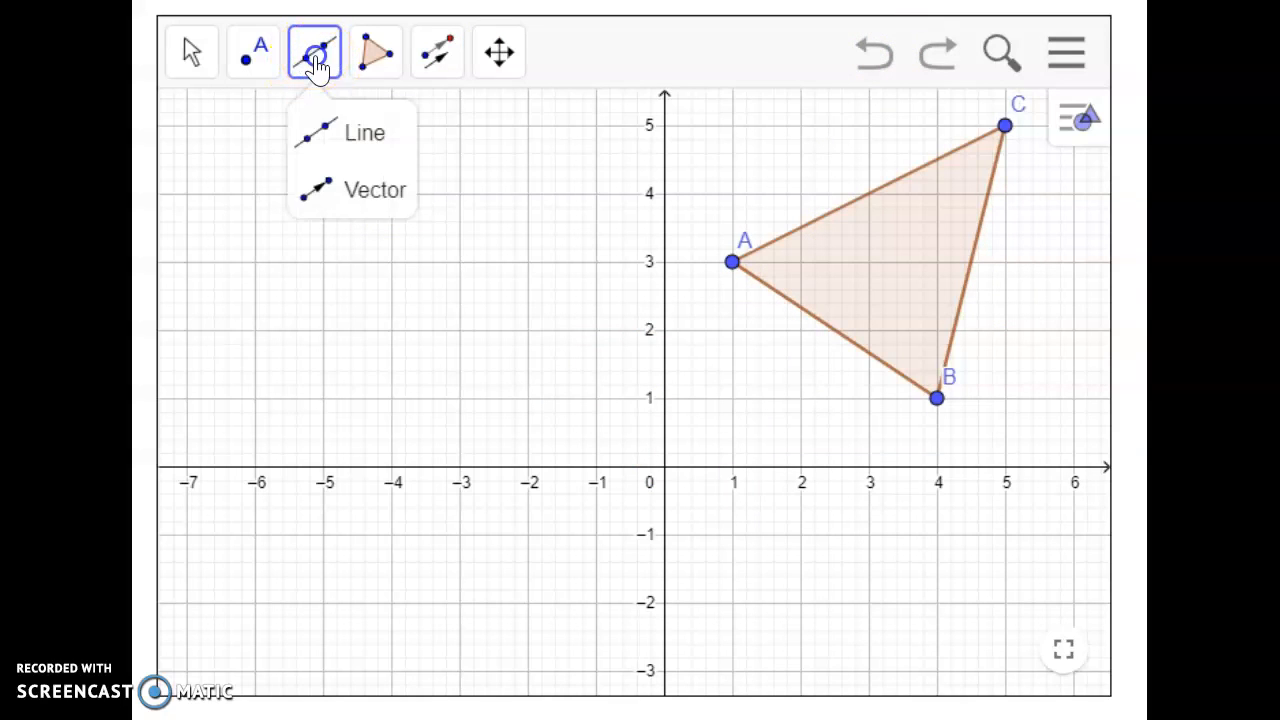
click(343, 193)
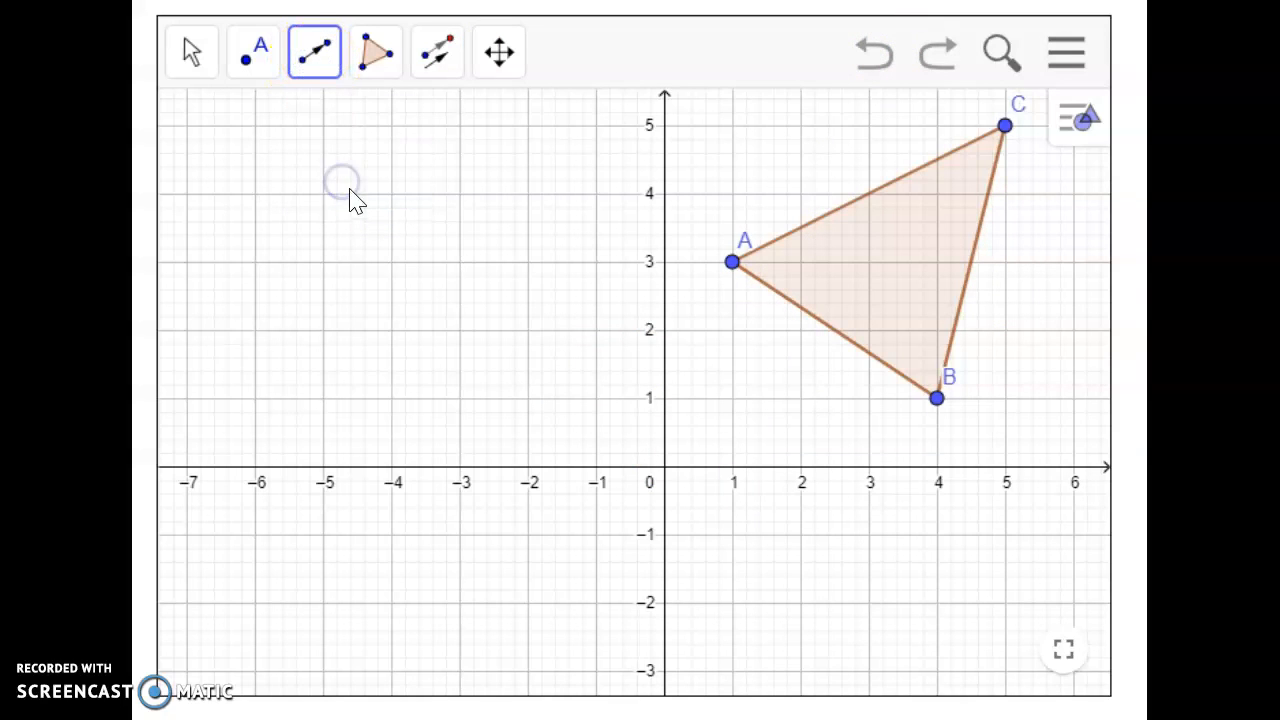
drag(257, 400, 392, 343)
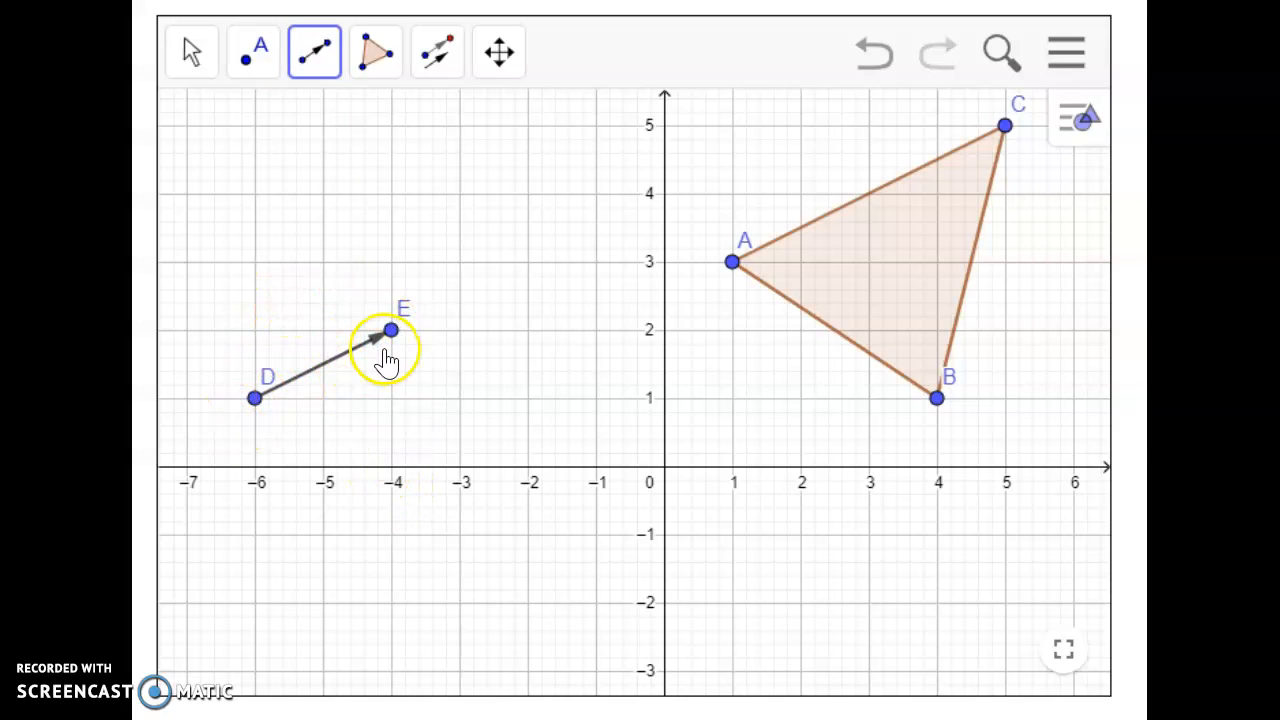
Step: Translate triangle ABC by the vector running from (-6, 1) to (-4, 2)
click(437, 52)
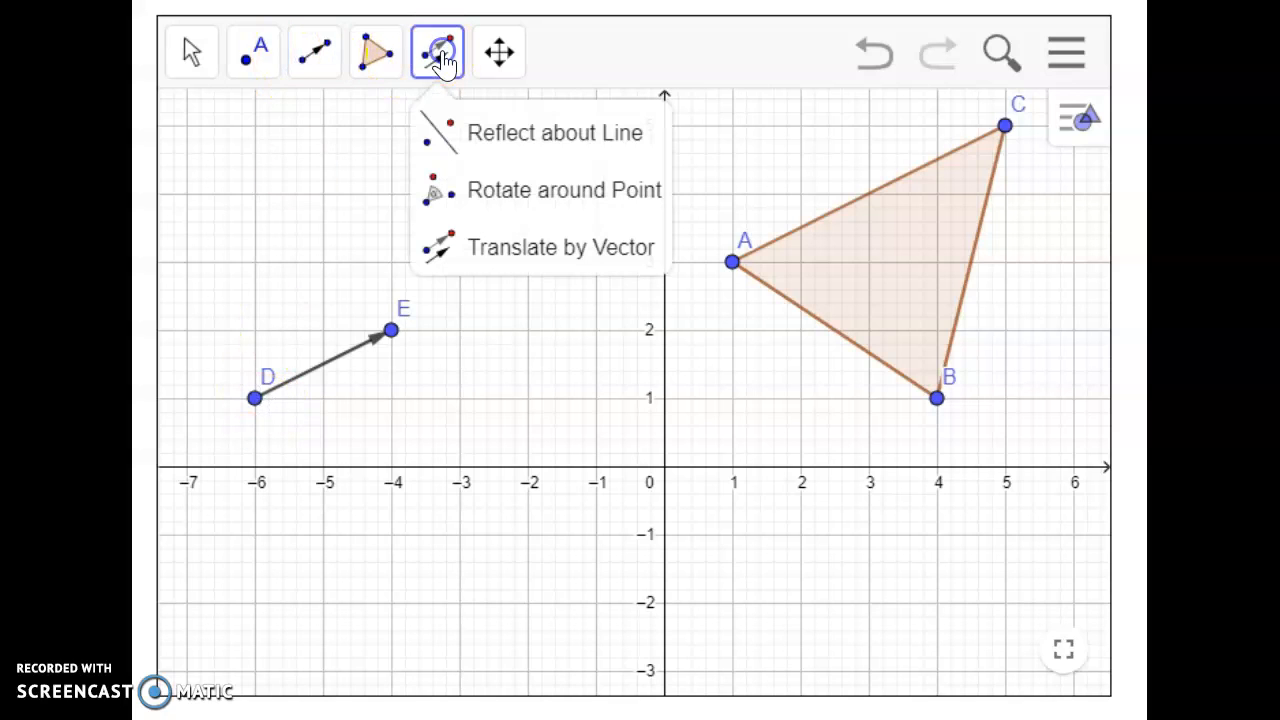
click(490, 258)
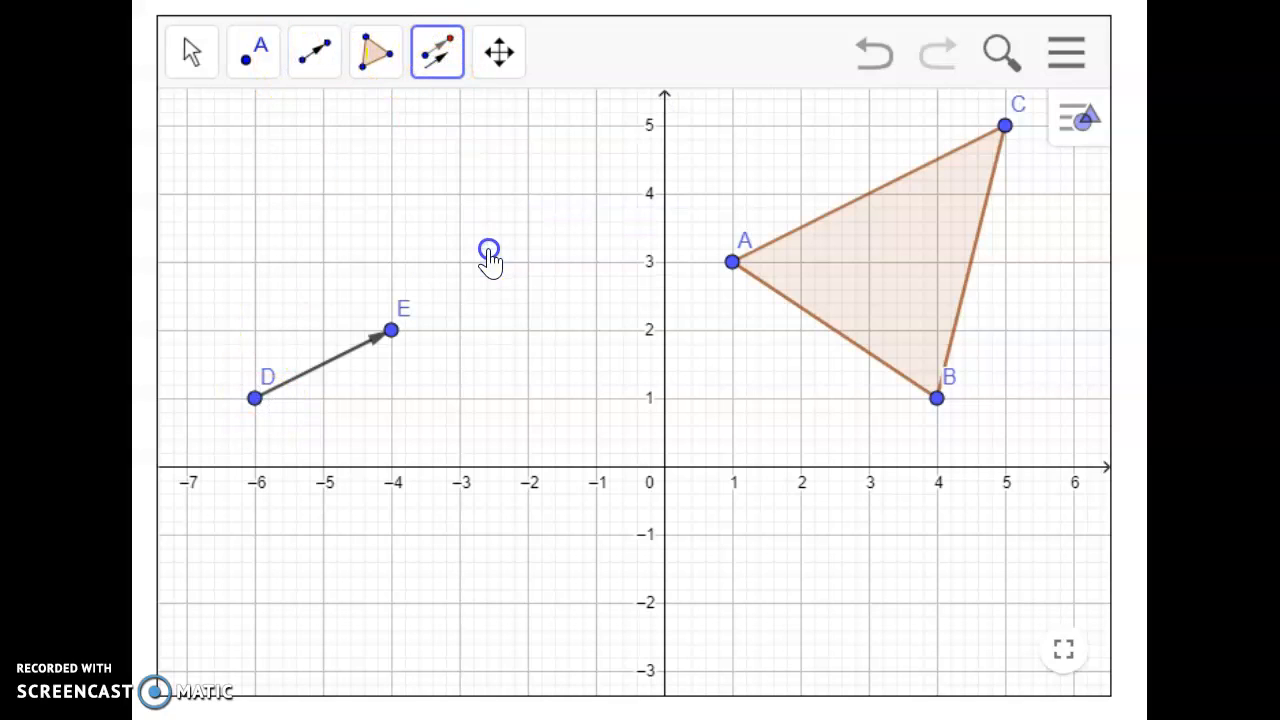
click(905, 276)
click(349, 351)
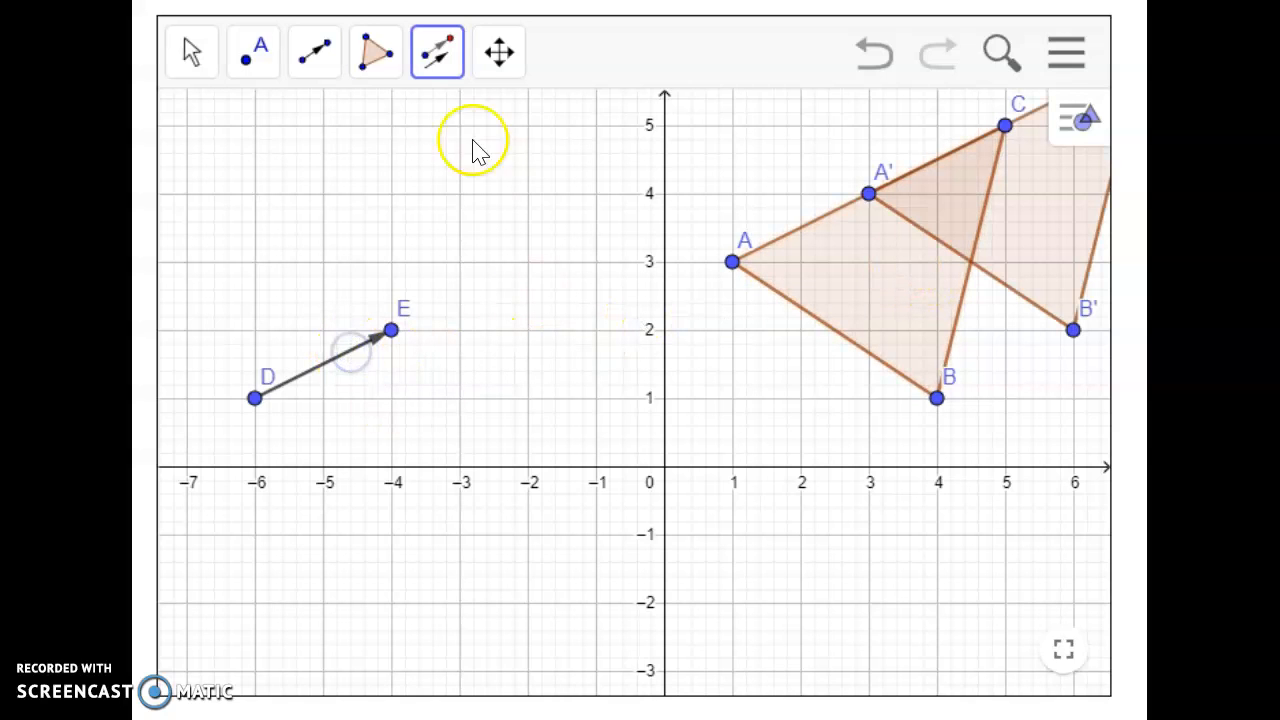
Step: Undo the triangle's translation and the vector from (-6, 1) to (-4, 2), leaving only triangle ABC
click(192, 52)
drag(705, 410, 494, 560)
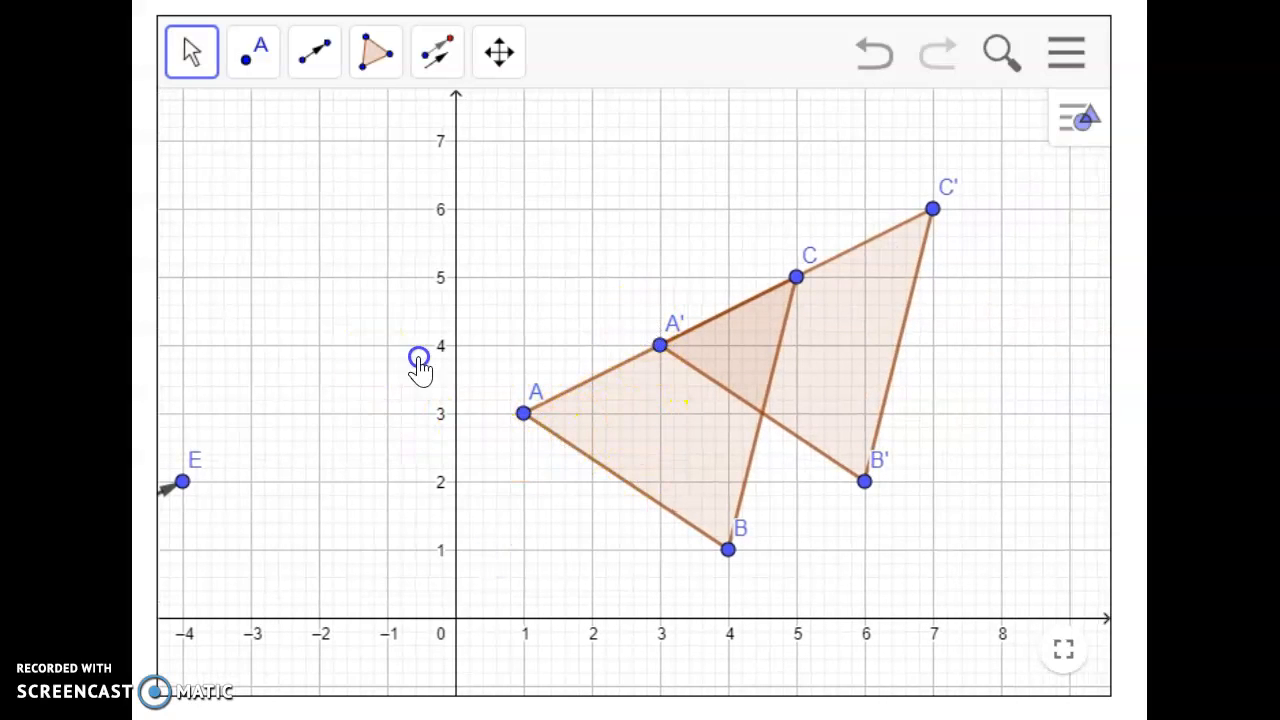
drag(394, 360, 594, 326)
scroll(657, 394, down, 1)
drag(657, 394, 594, 331)
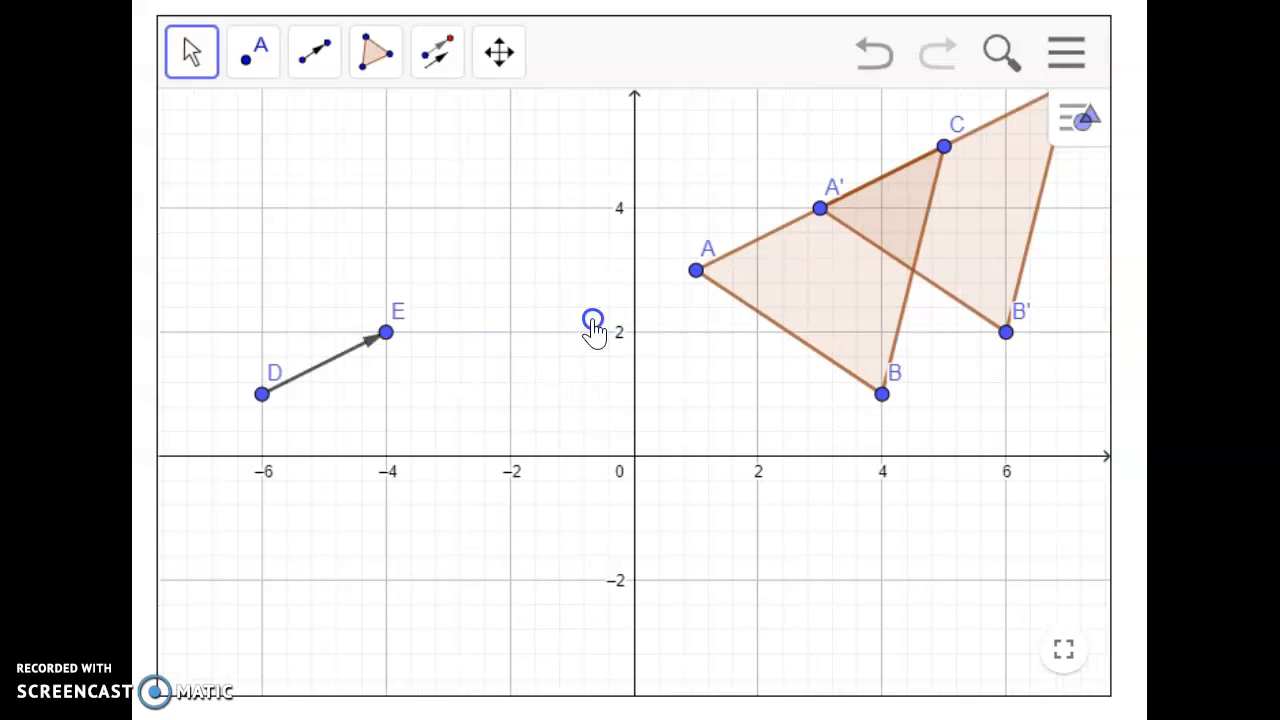
click(874, 78)
click(874, 78)
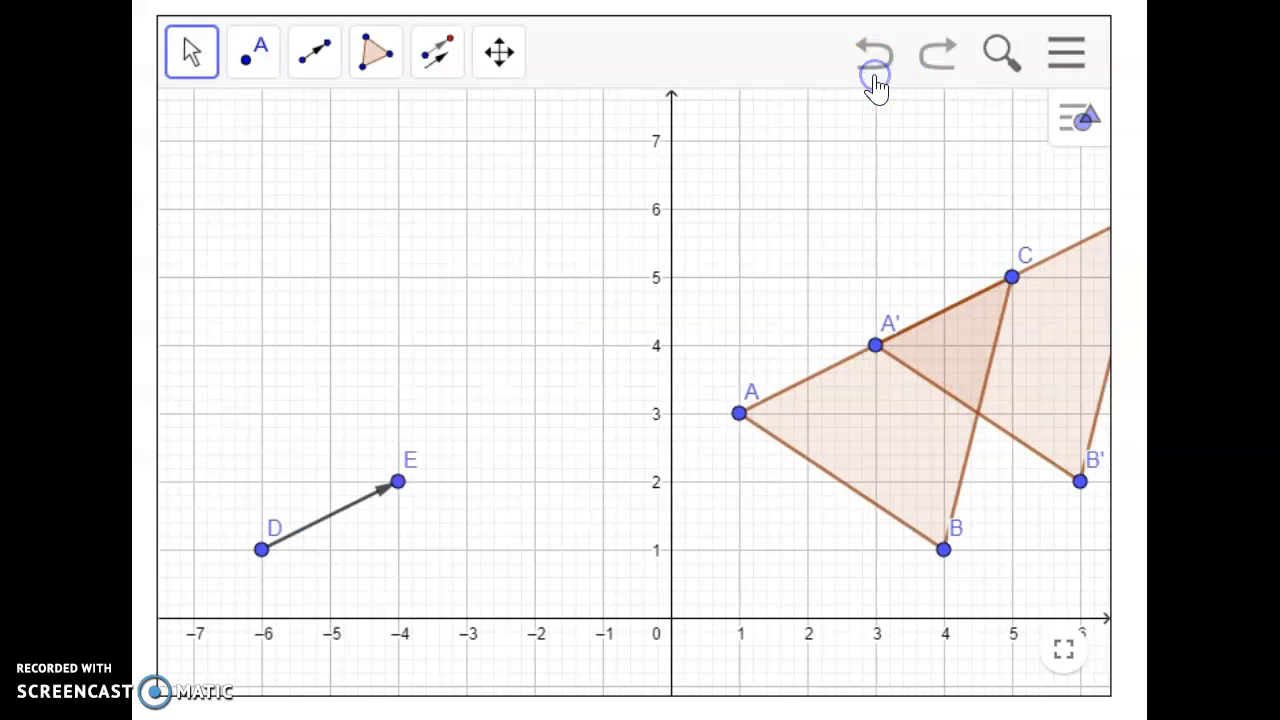
click(874, 78)
click(875, 80)
click(875, 80)
mouse_move(665, 265)
mouse_down()
mouse_move(654, 323)
mouse_move(681, 280)
mouse_up()
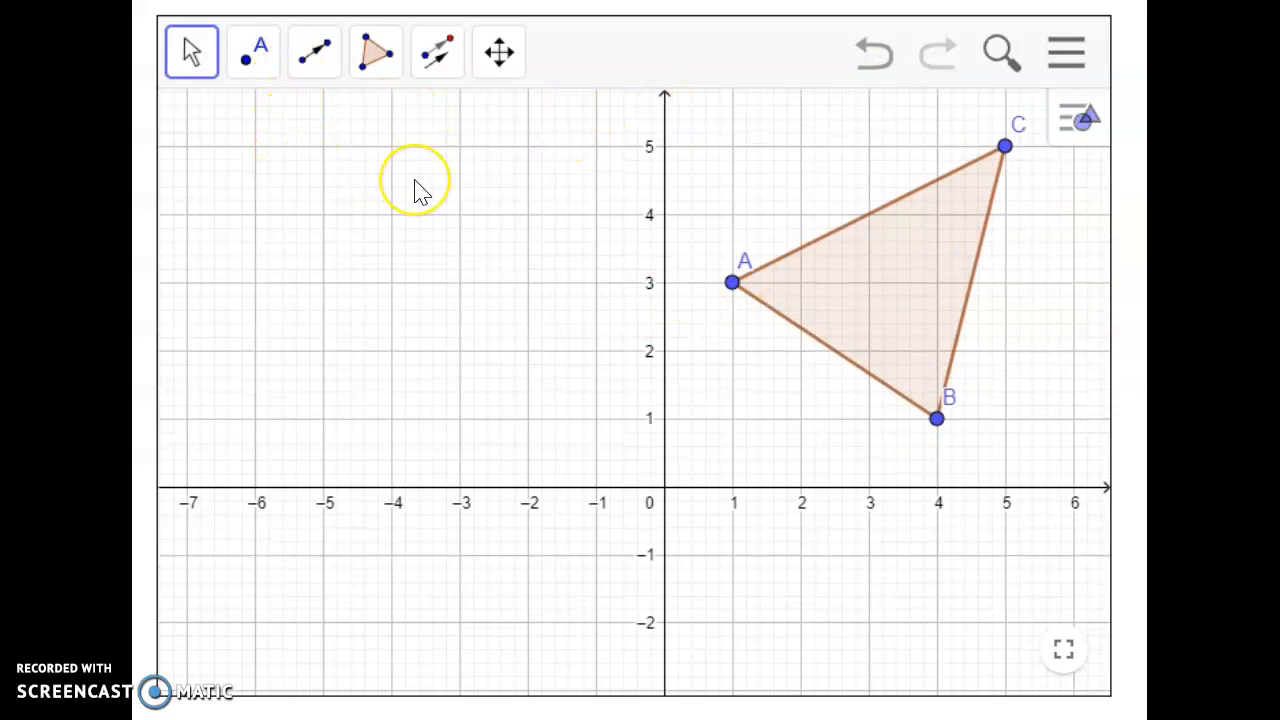
Step: Place a point at the origin and choose triangle ABC and that point for Rotate around Point
click(252, 62)
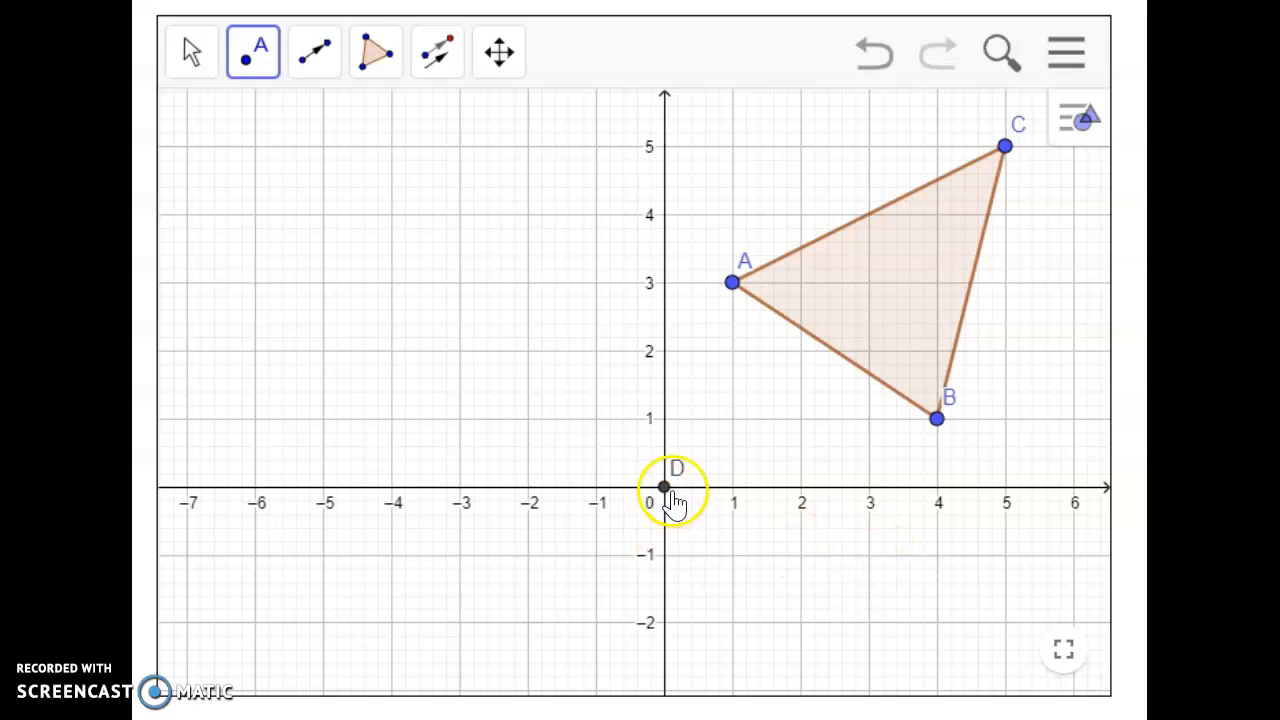
click(434, 62)
click(471, 138)
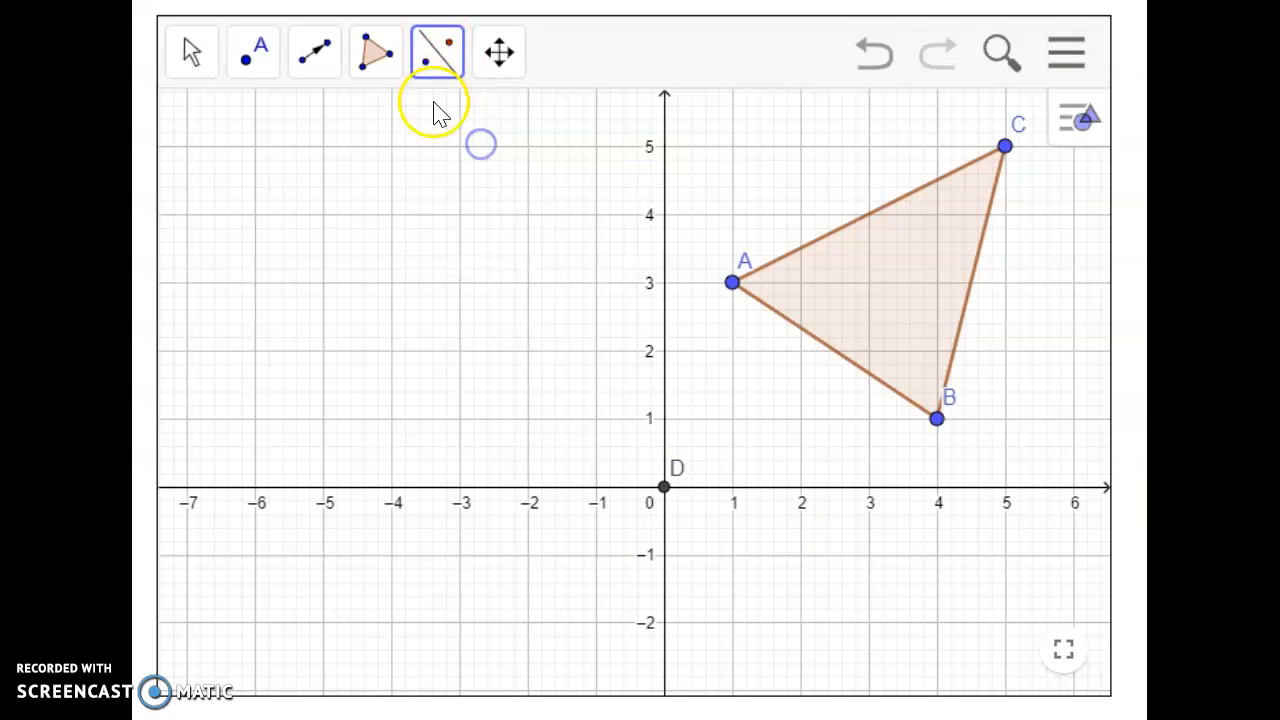
click(437, 62)
click(490, 200)
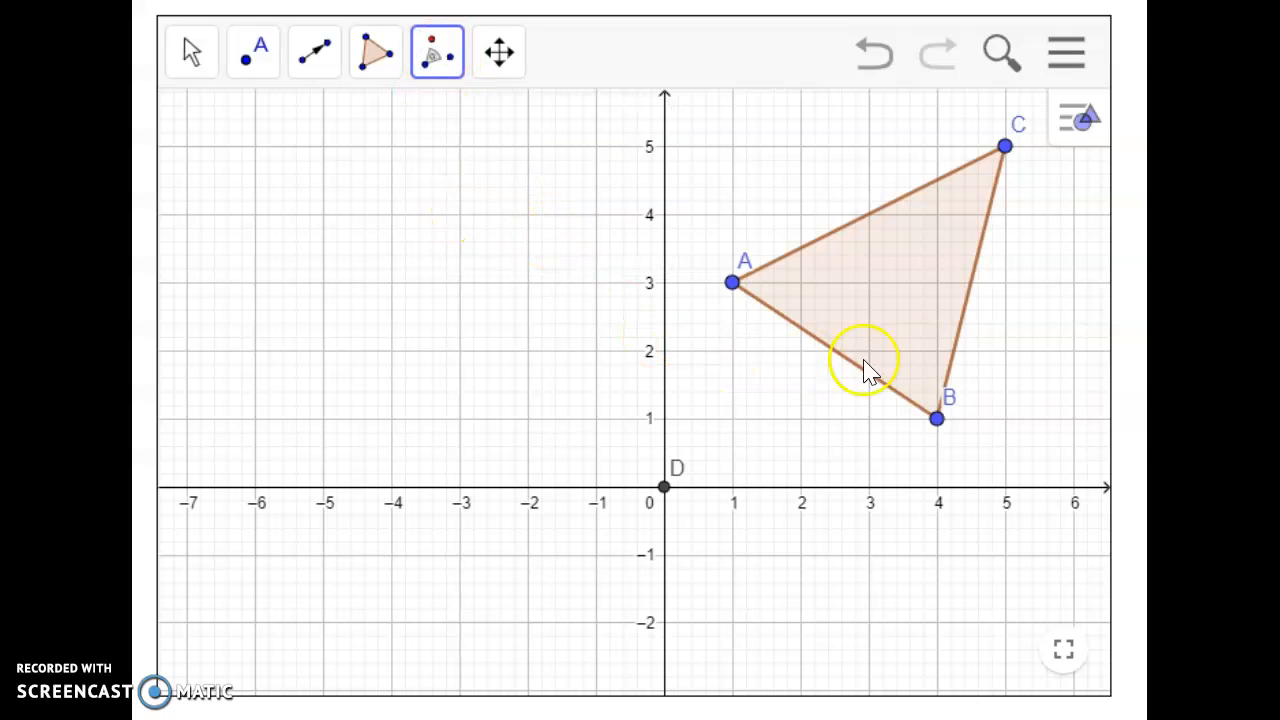
click(875, 287)
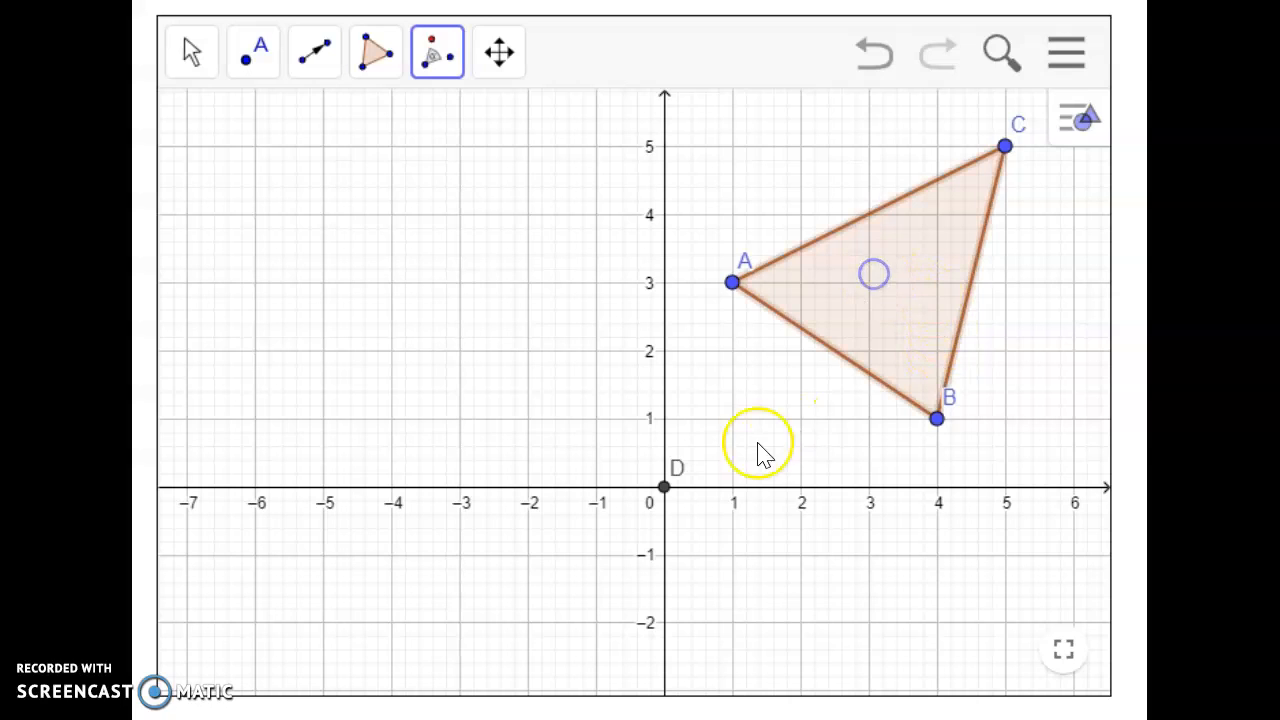
click(664, 487)
Step: Set the rotation about the origin to 90° counterclockwise and apply it to triangle ABC
click(338, 336)
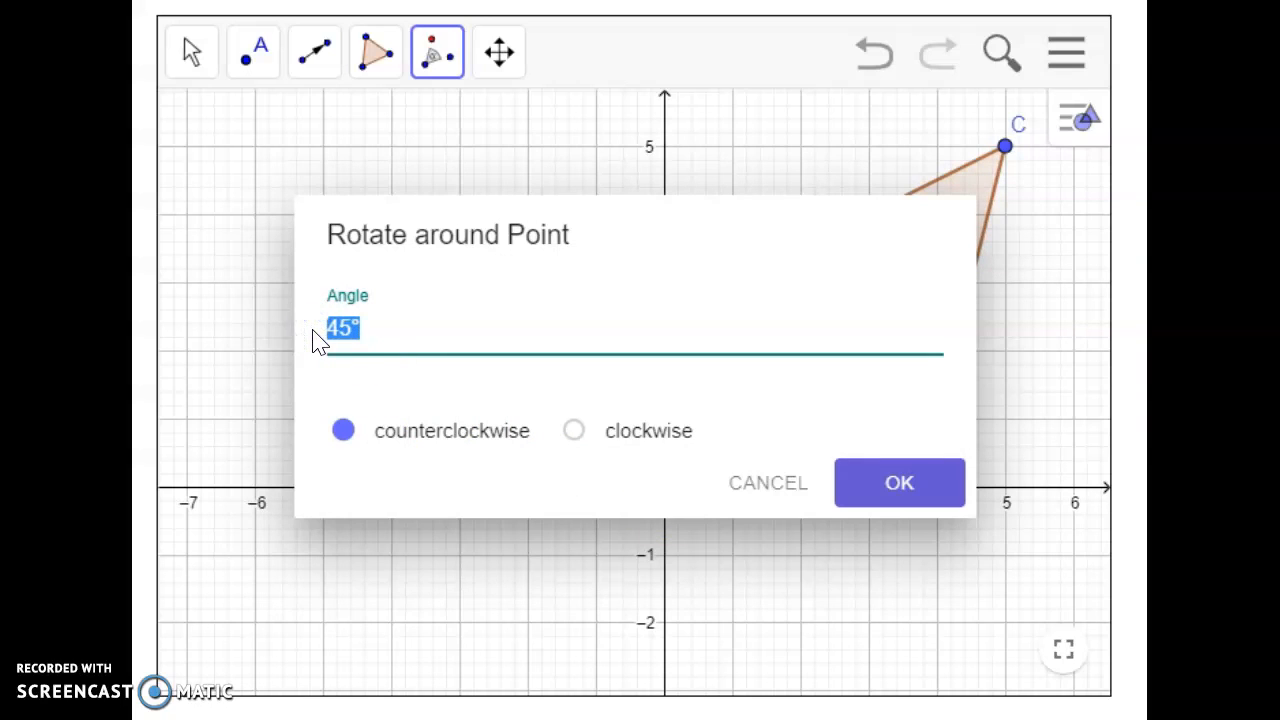
text(90)
click(388, 362)
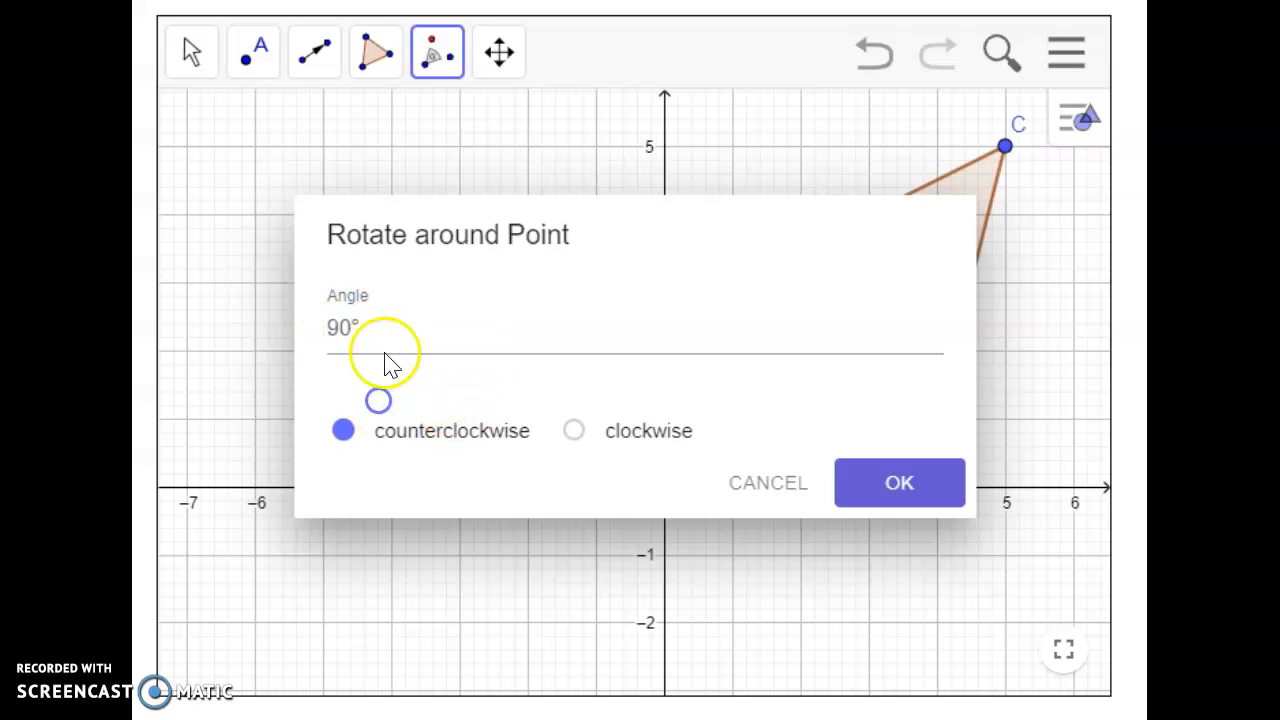
click(578, 440)
click(343, 432)
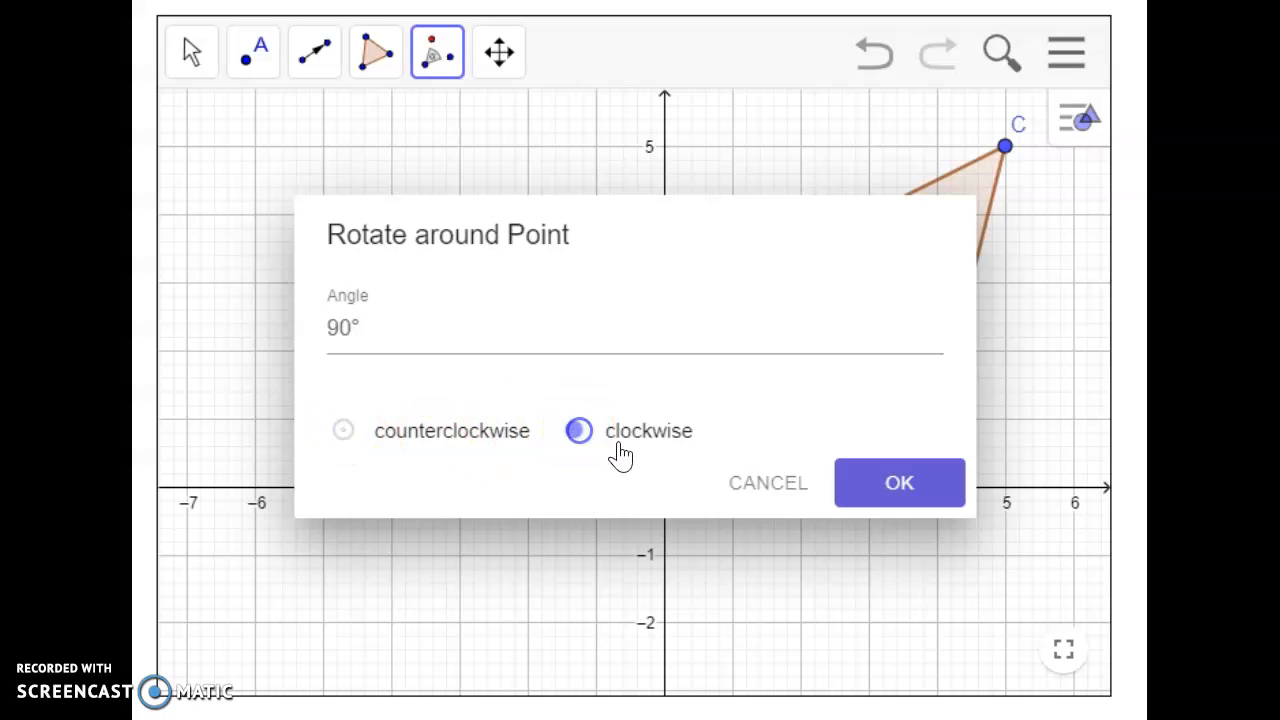
click(346, 433)
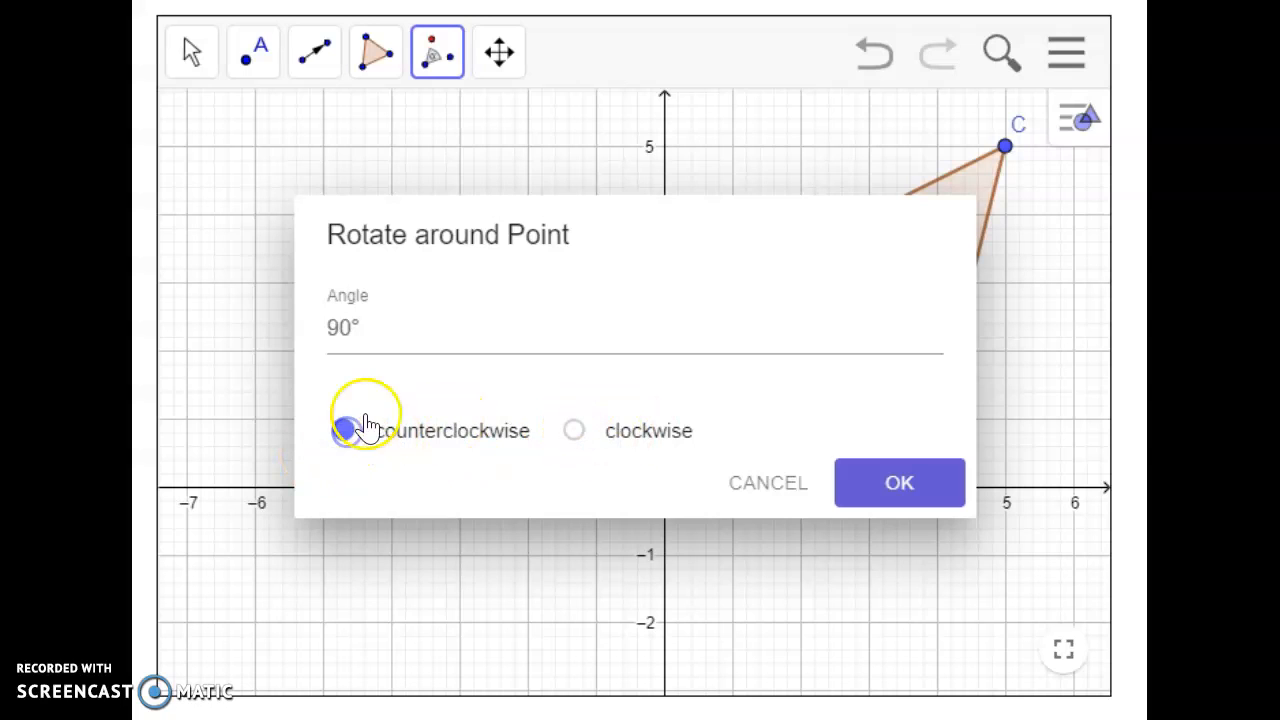
click(356, 333)
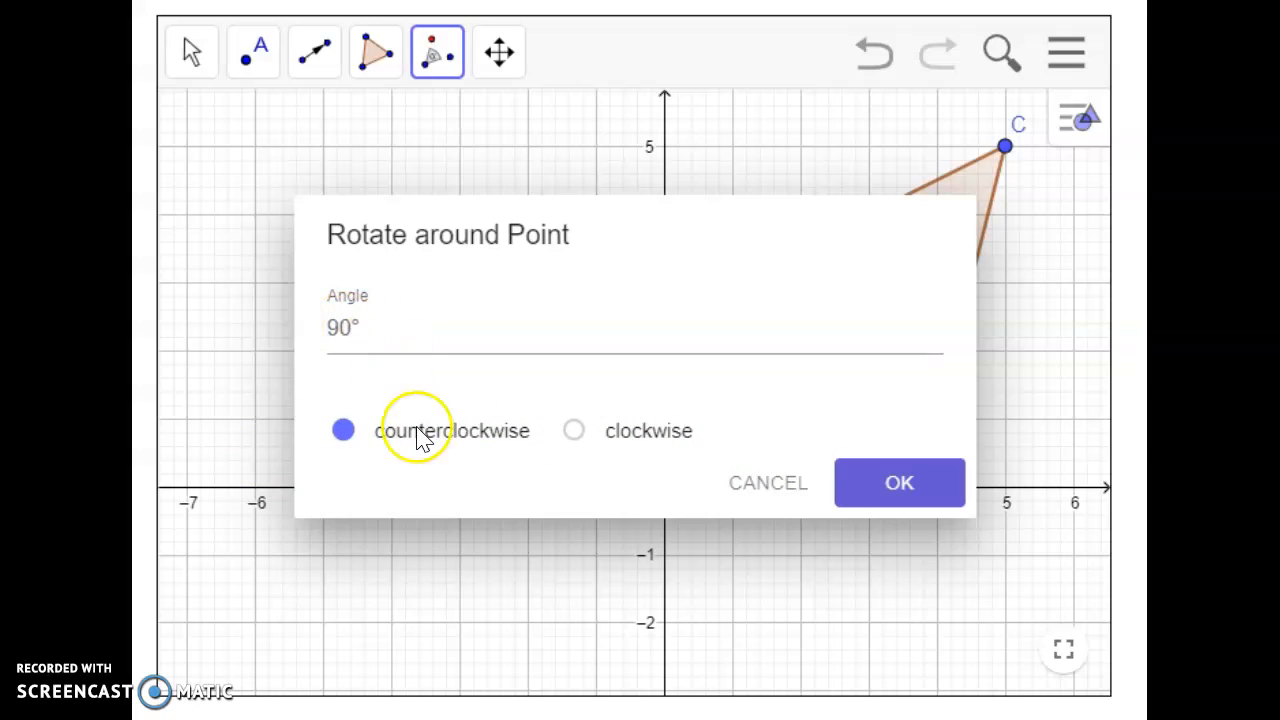
click(887, 485)
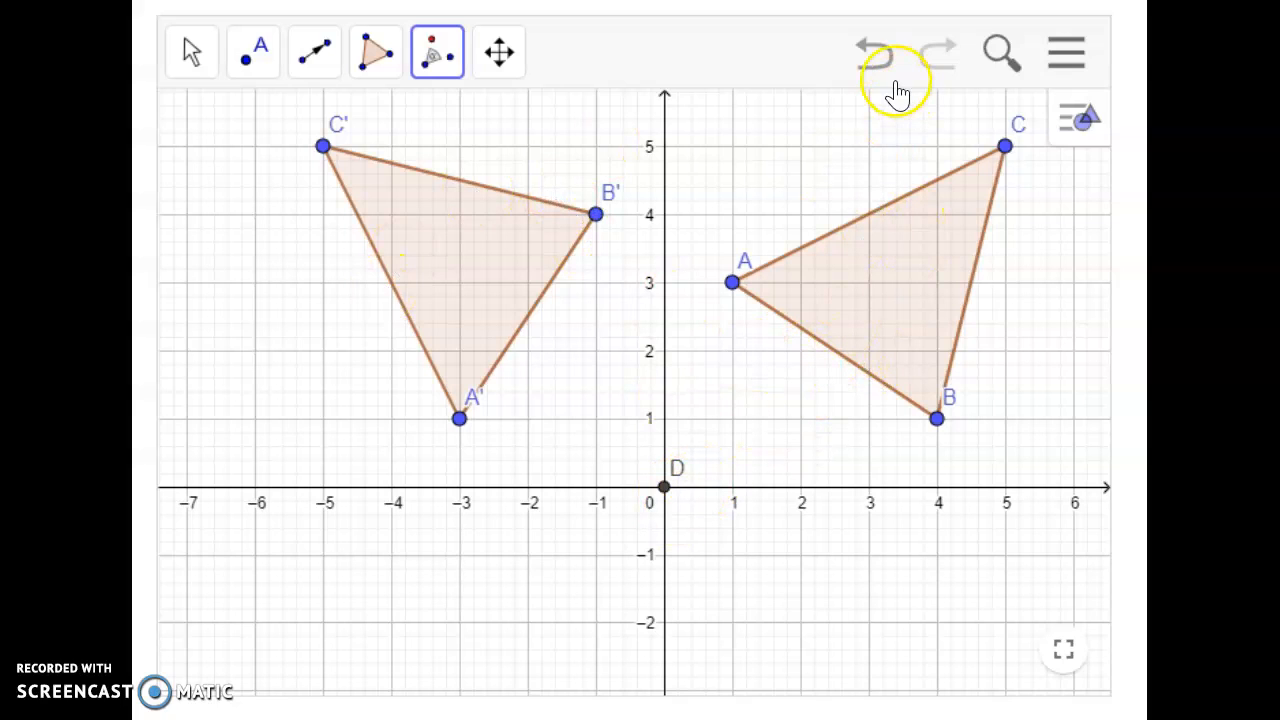
Step: Undo the rotation and the origin point, and rotate triangle ABC 90° counterclockwise around vertex B
click(876, 56)
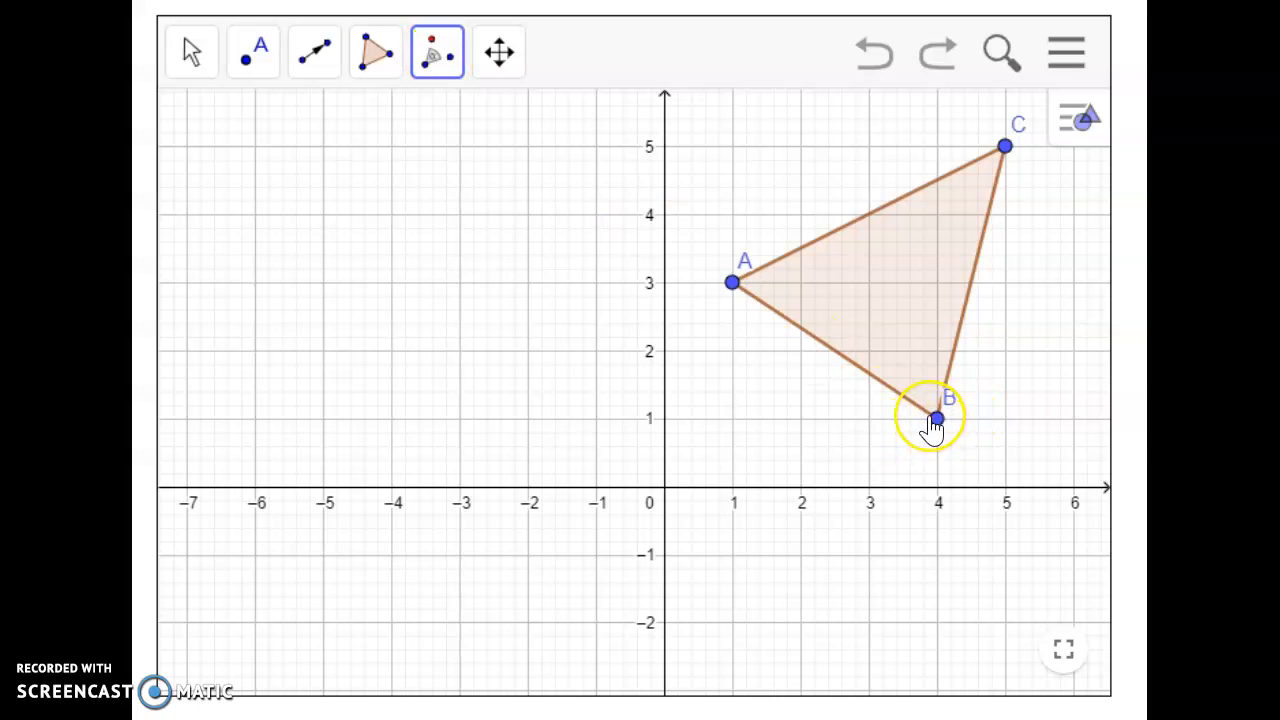
click(436, 60)
click(523, 187)
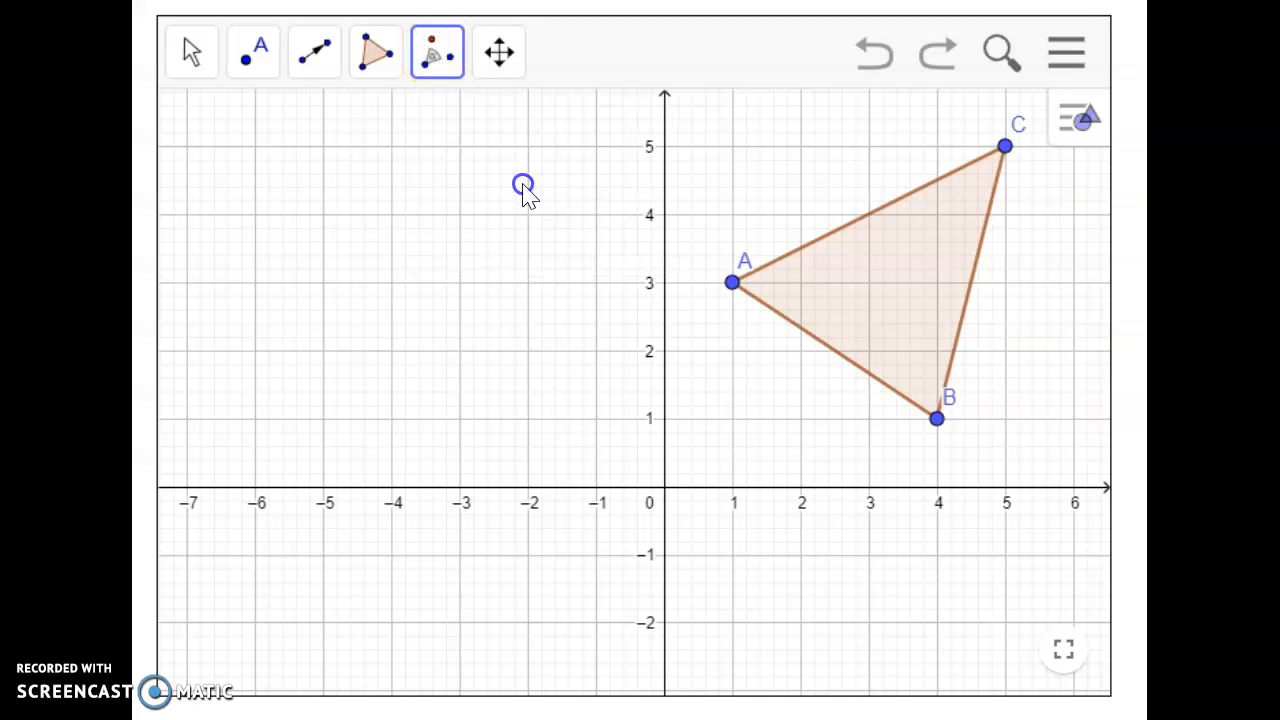
click(898, 312)
click(938, 420)
click(365, 338)
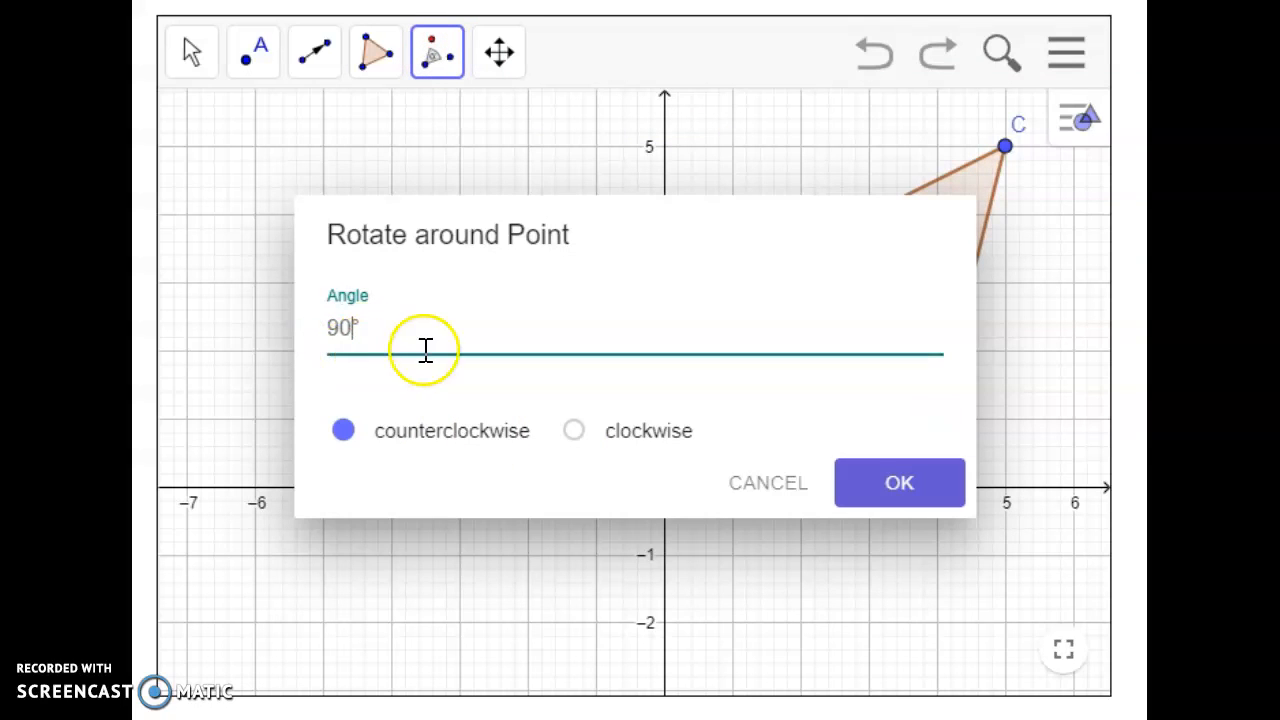
click(405, 426)
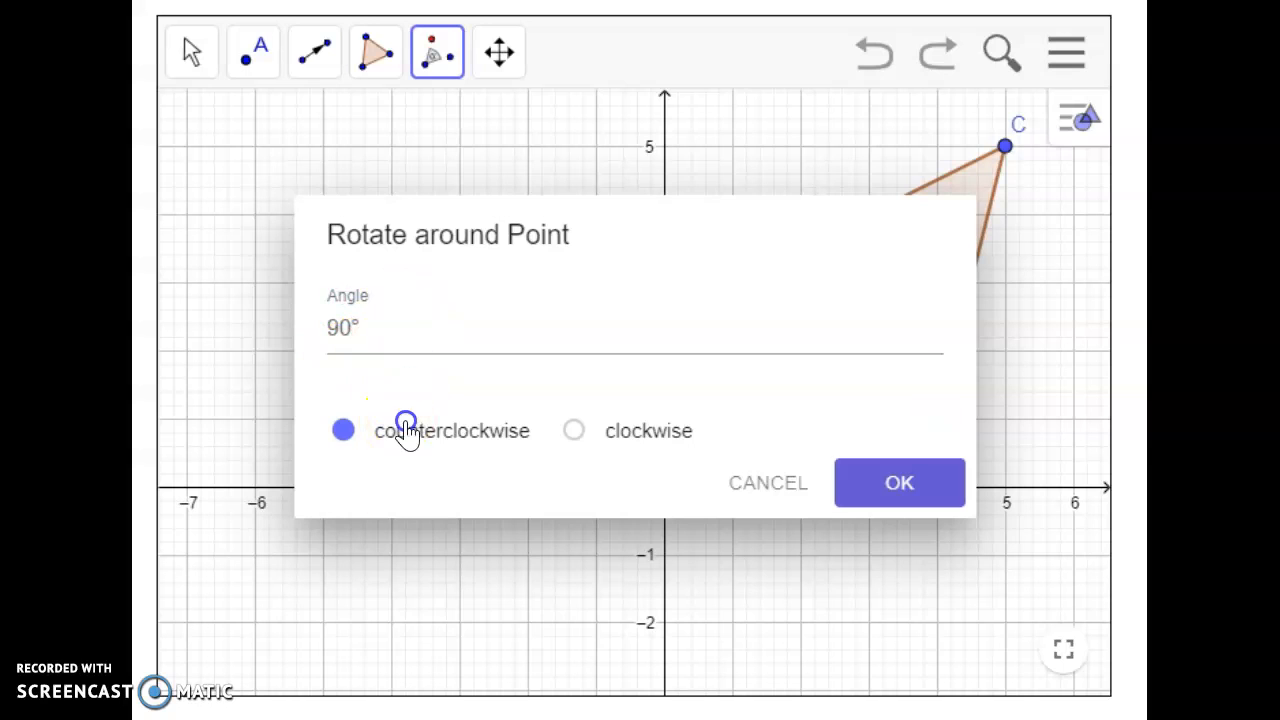
click(905, 480)
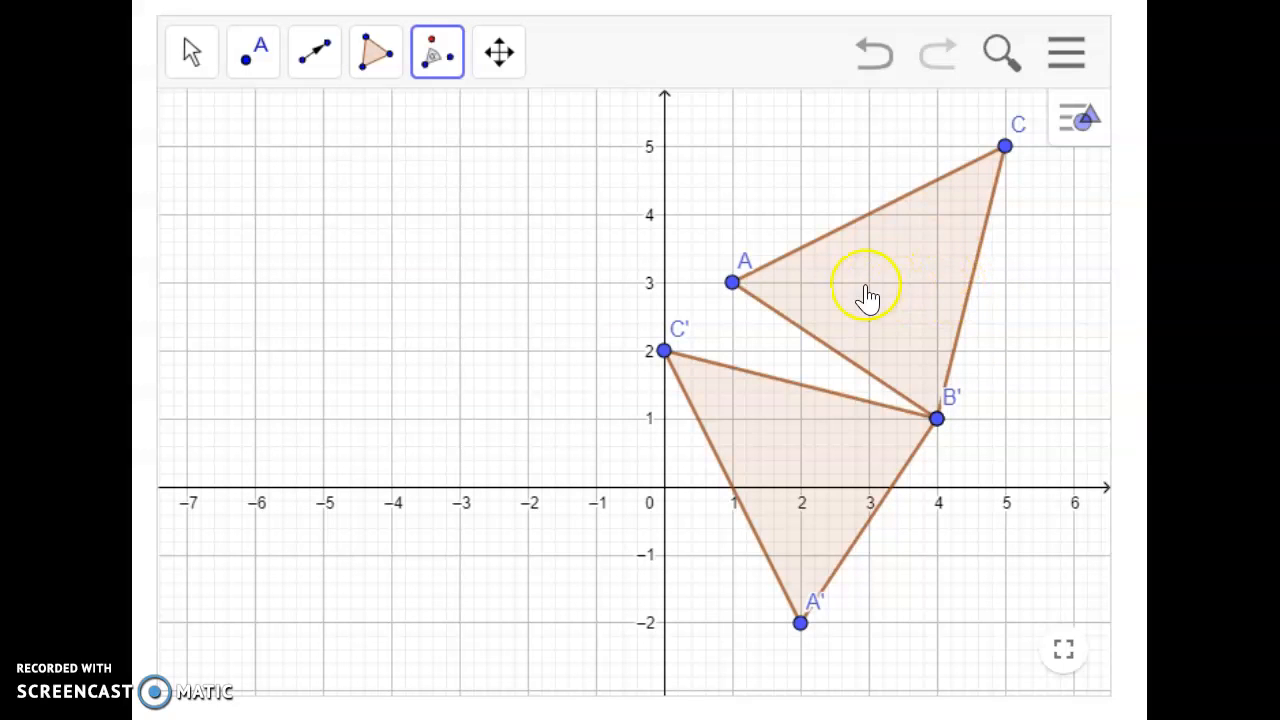